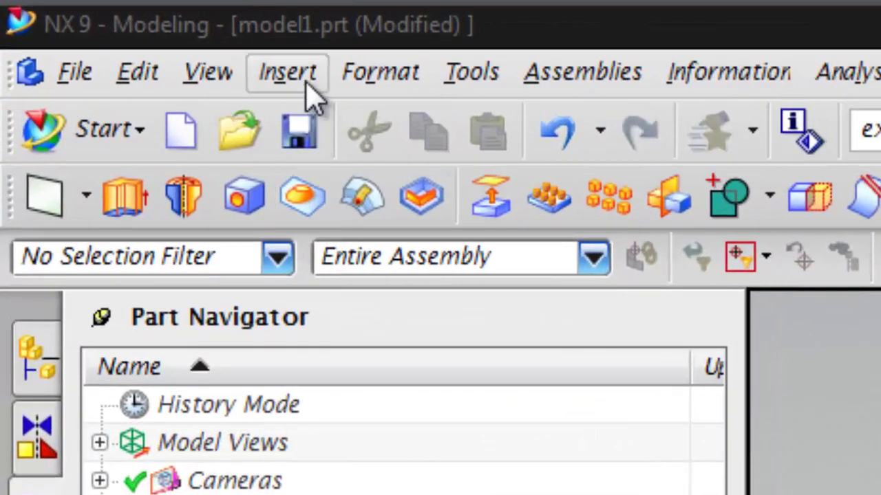
Open the Insert menu to reach Sketch in Task Environment.
{"action": "left_click", "coordinate": [311, 95]}
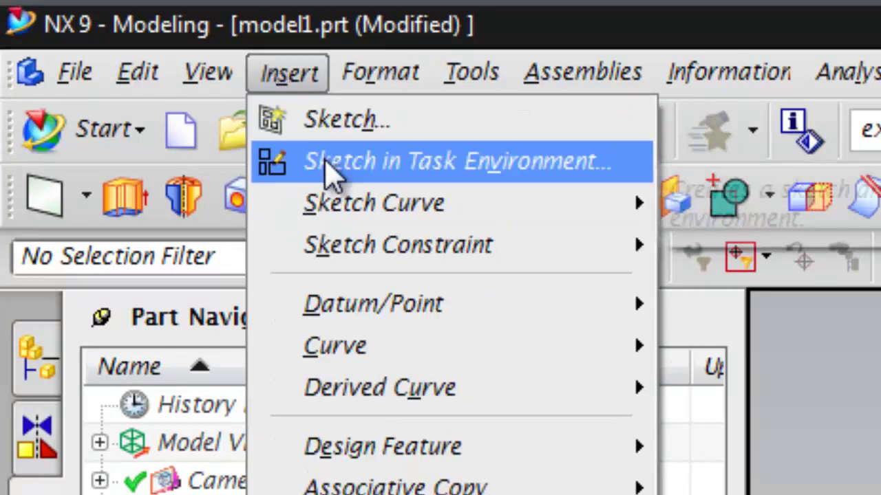
Launch Sketch in Task Environment and place SKETCH_000 on the XY datum plane.
{"action": "left_click", "coordinate": [329, 170]}
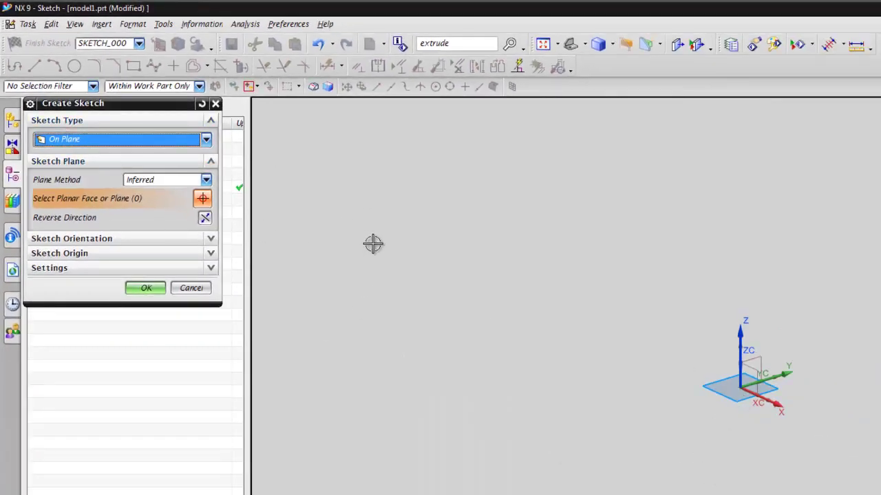
{"action": "middle_click_drag", "start_coordinate": [799, 428], "coordinate": [680, 382], "text": "shift"}
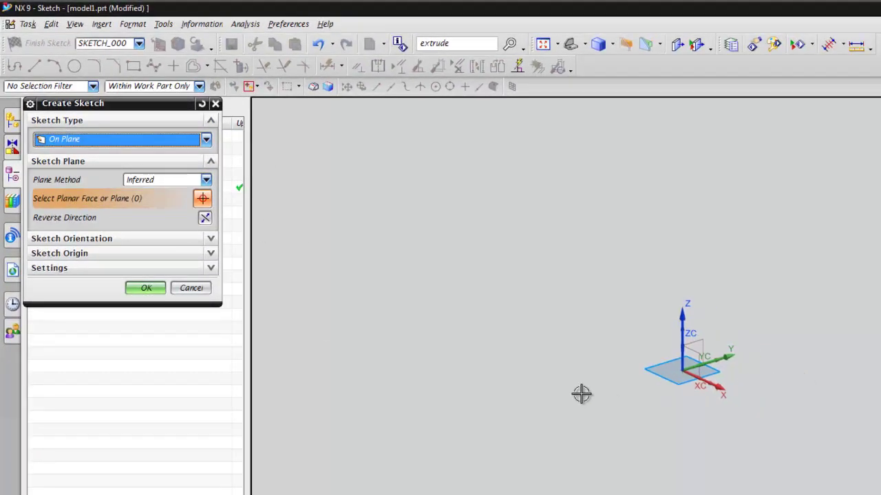
{"action": "middle_click_drag", "start_coordinate": [582, 393], "coordinate": [499, 448], "text": "shift"}
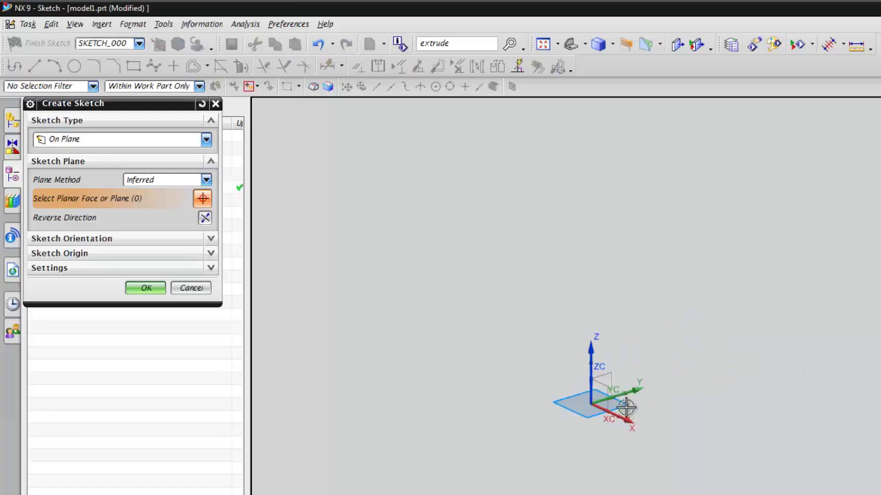
{"action": "left_click", "coordinate": [625, 407]}
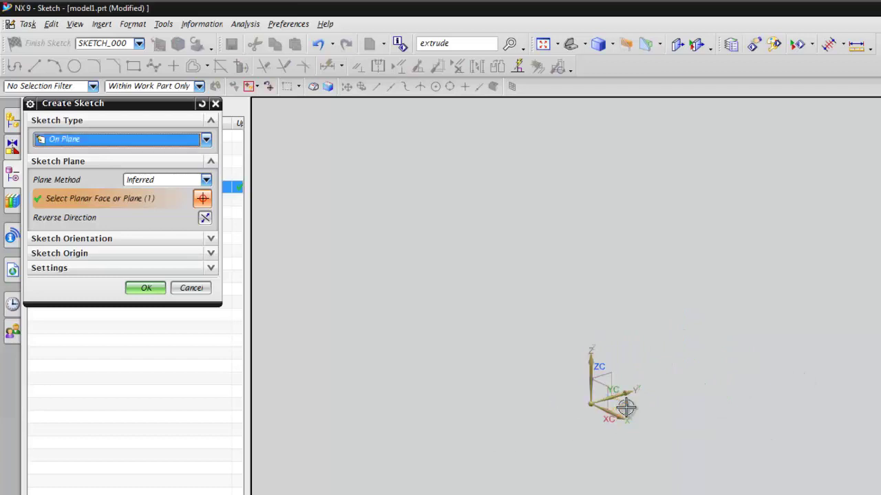
{"action": "left_click", "coordinate": [147, 289]}
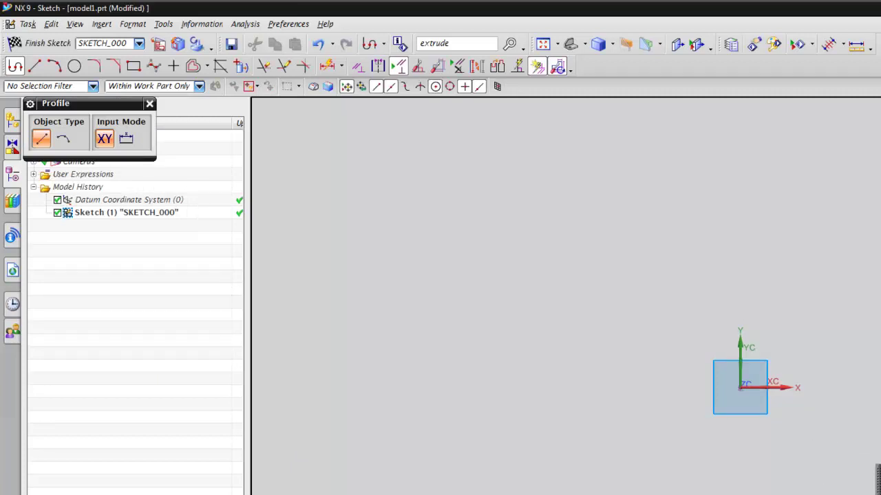
Draw the rectangle's 4-unit bottom edge with the Line tool.
{"action": "middle_click_drag", "start_coordinate": [874, 341], "coordinate": [723, 348], "text": "shift"}
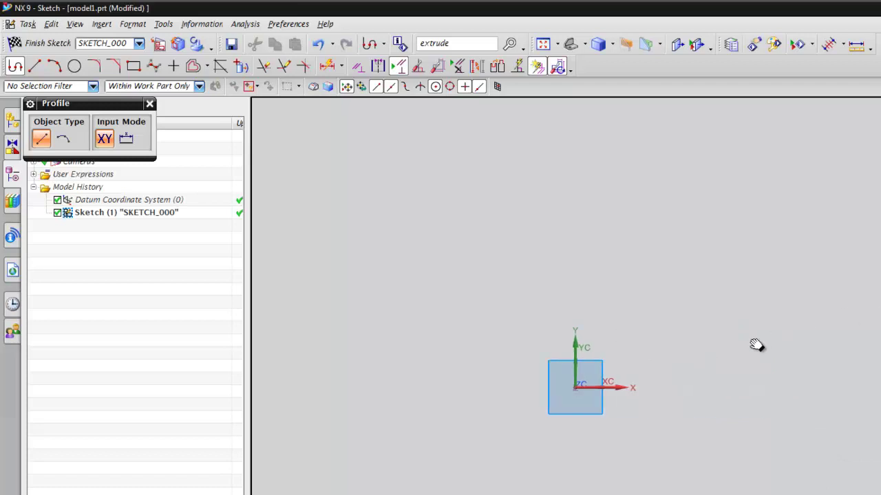
{"action": "left_click", "coordinate": [35, 66]}
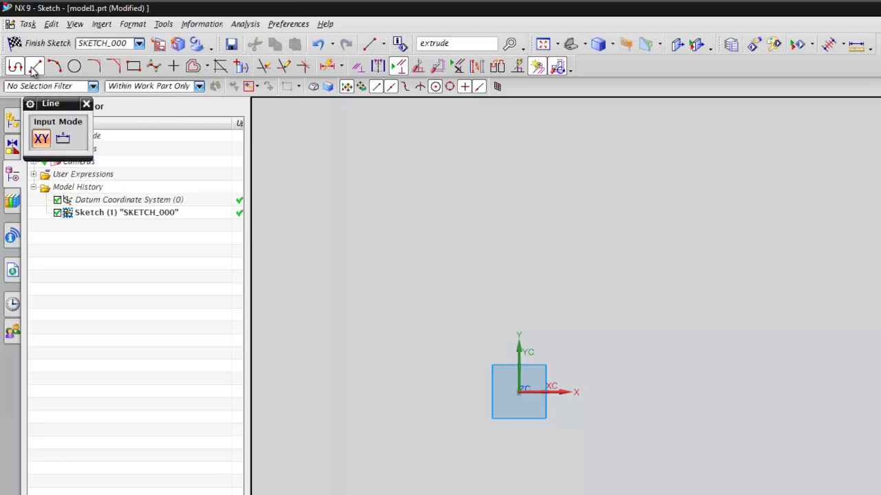
{"action": "left_click", "coordinate": [563, 344]}
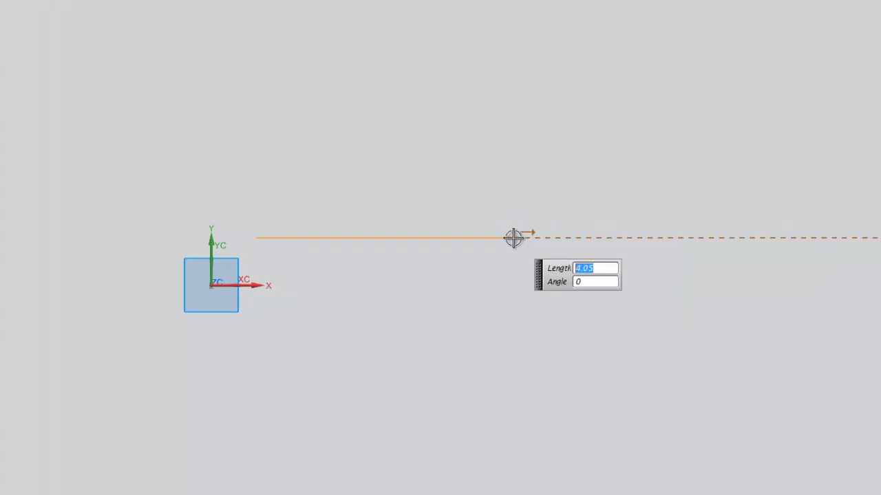
{"action": "type", "text": "4"}
{"action": "key", "text": "Tab"}
{"action": "key", "text": "Return"}
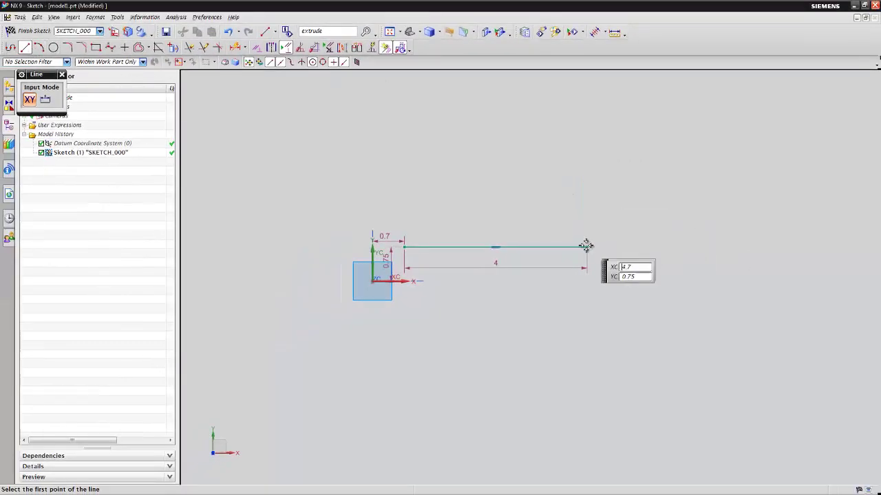
Add the right, top and left edges to close the 4 by 1 rectangle.
{"action": "left_click", "coordinate": [586, 242]}
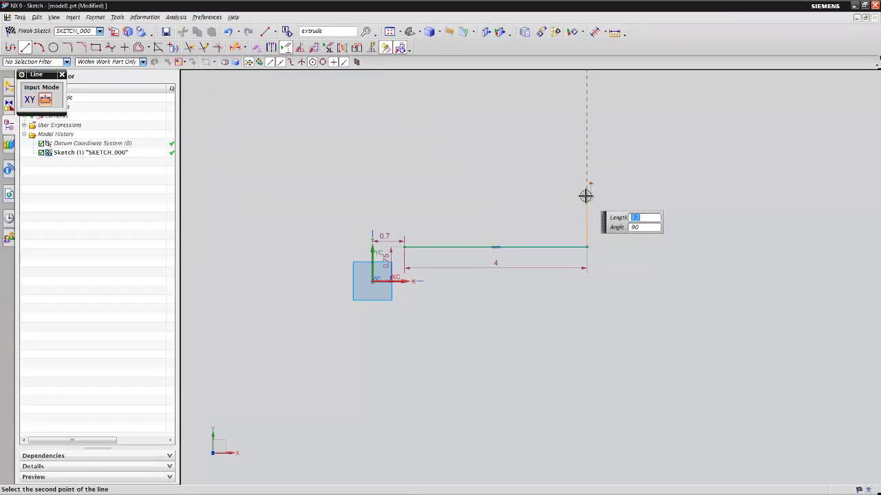
{"action": "type", "text": "1.05"}
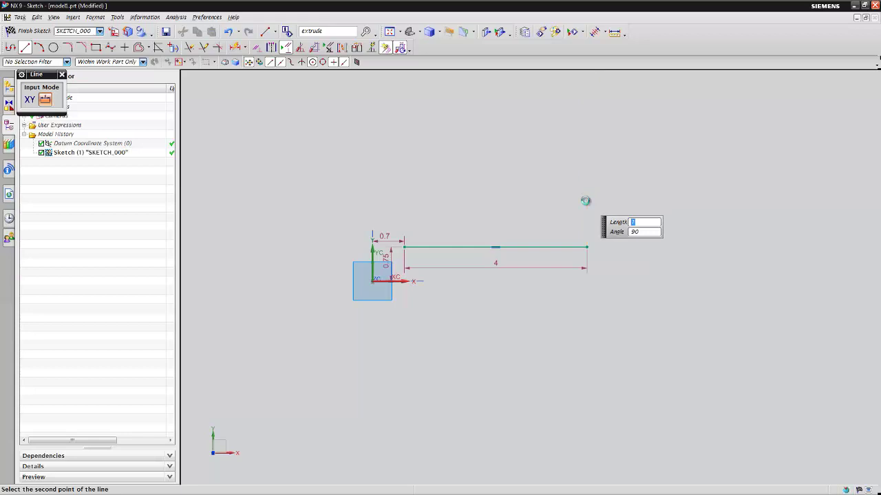
{"action": "left_click", "coordinate": [585, 201]}
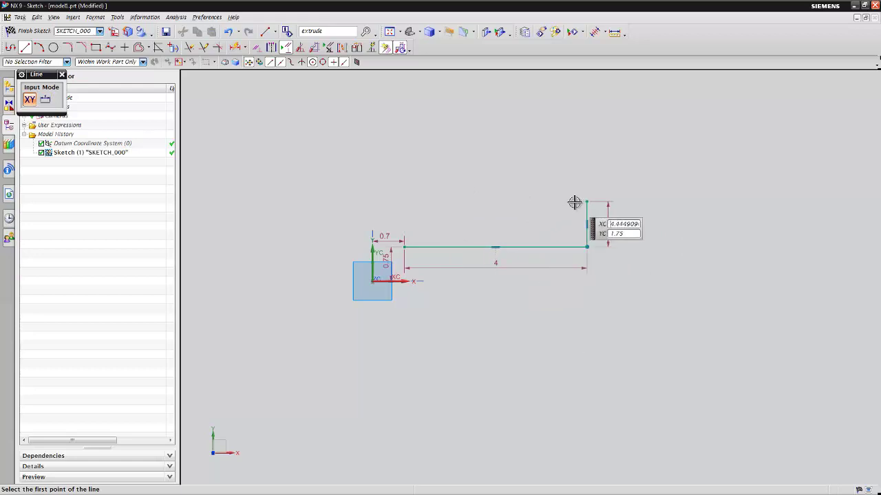
{"action": "left_click", "coordinate": [585, 201]}
{"action": "type", "text": "180"}
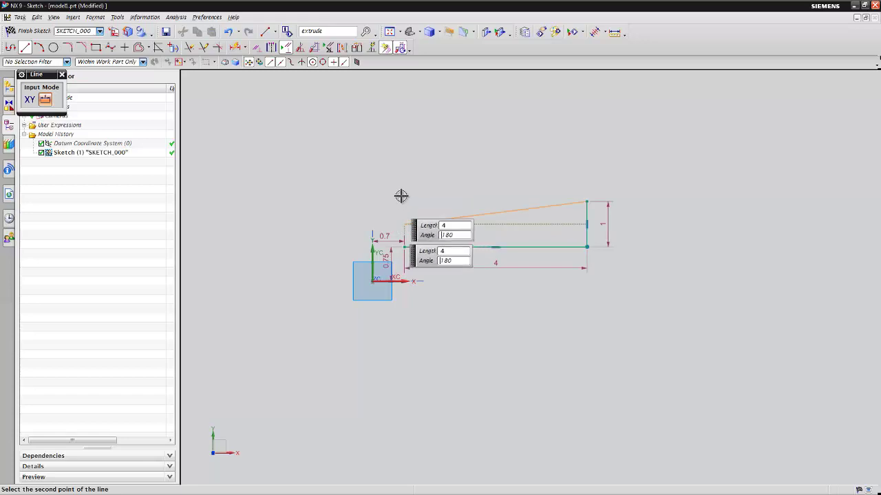
{"action": "key", "text": "Return"}
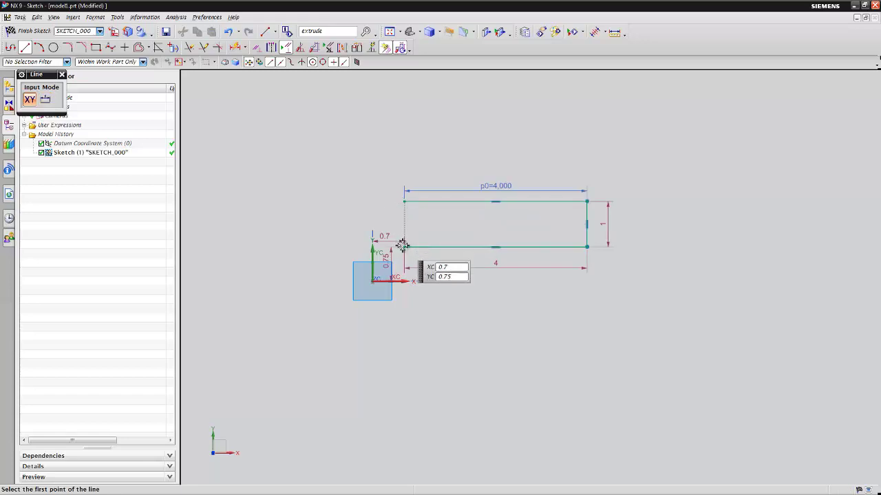
{"action": "left_click", "coordinate": [404, 201]}
{"action": "key", "text": "Return"}
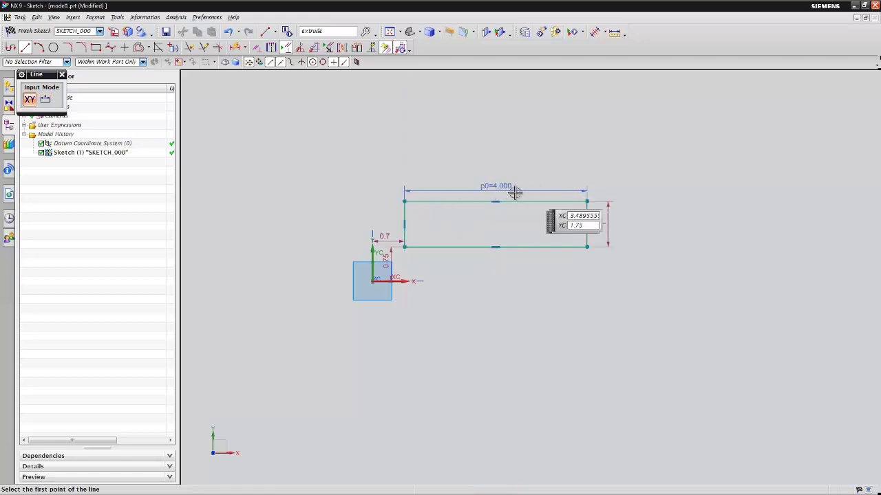
{"action": "scroll", "coordinate": [496, 195], "scroll_direction": "up", "scroll_amount": 1}
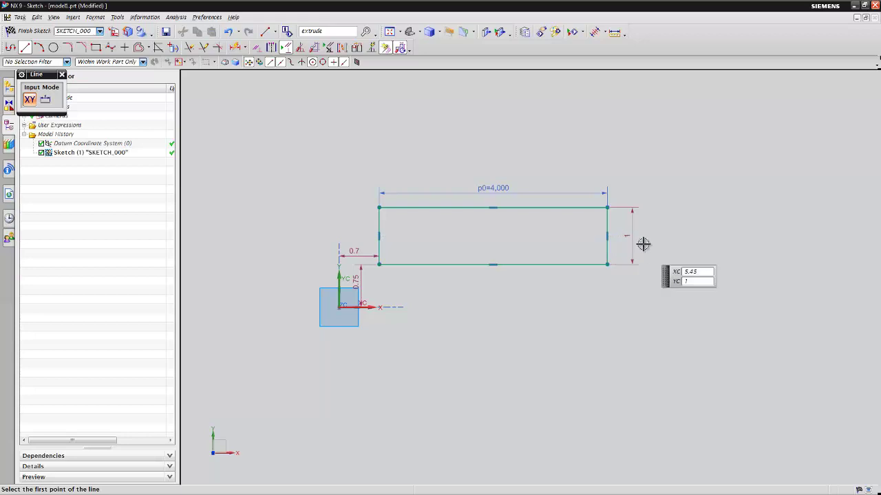
{"action": "key", "text": "Escape"}
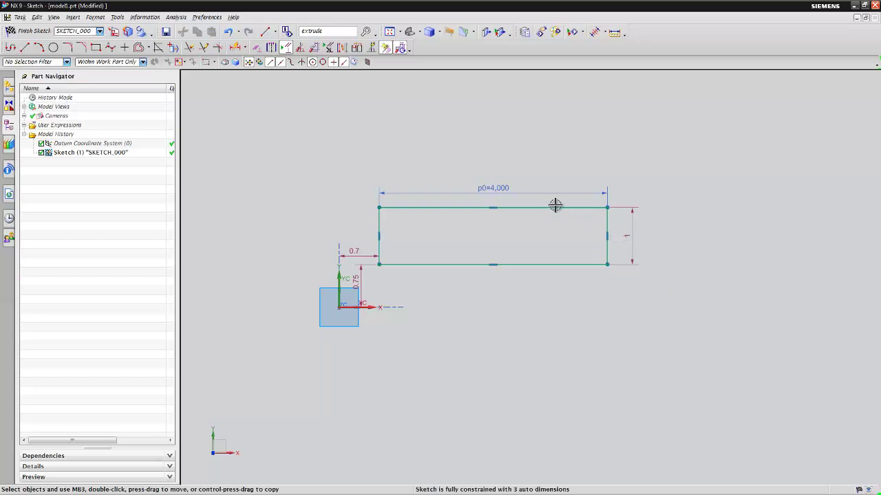
Move the p0 width label above the rectangle and set height p1 to 1.000.
{"action": "left_click_drag", "start_coordinate": [554, 205], "coordinate": [564, 174]}
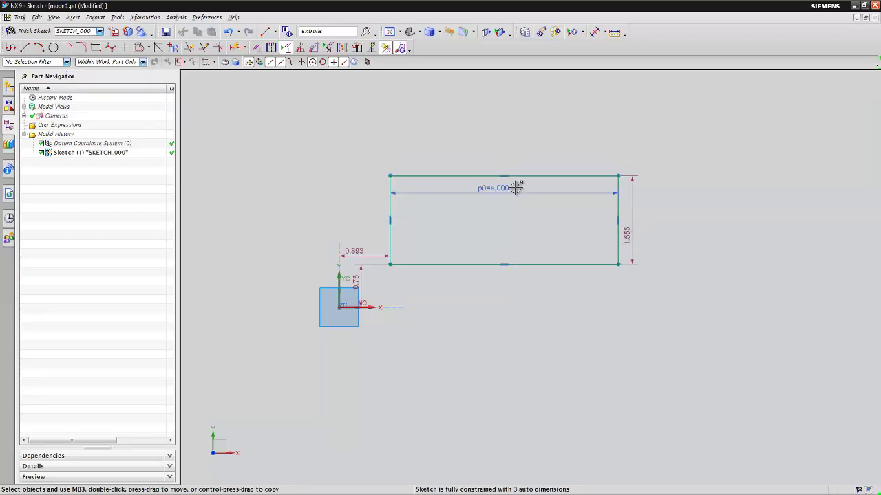
{"action": "left_click_drag", "start_coordinate": [516, 188], "coordinate": [507, 155]}
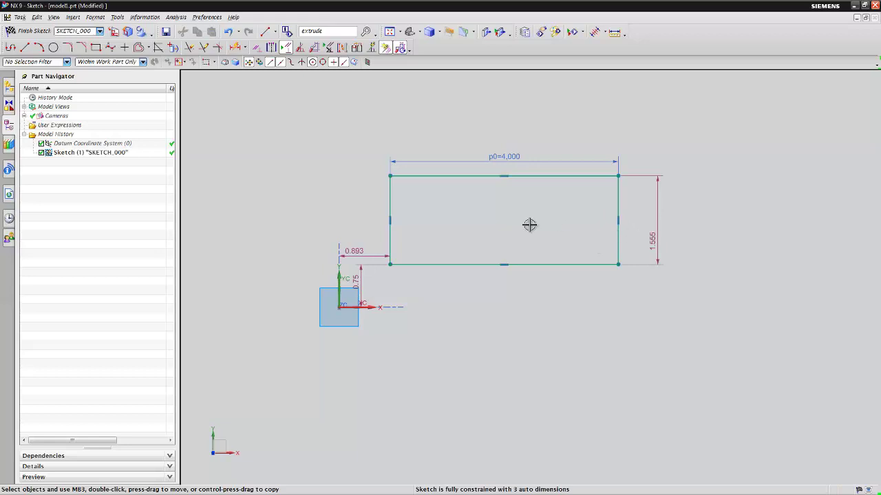
{"action": "left_click", "coordinate": [656, 242]}
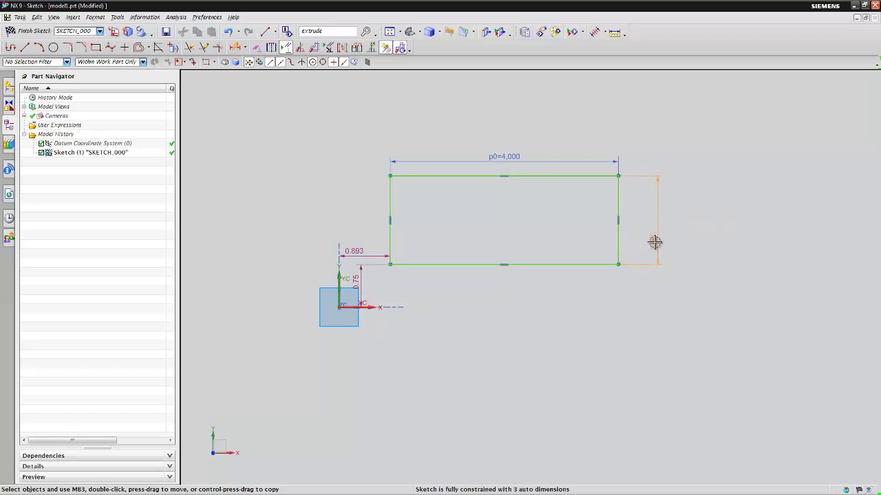
{"action": "double_click", "coordinate": [656, 252]}
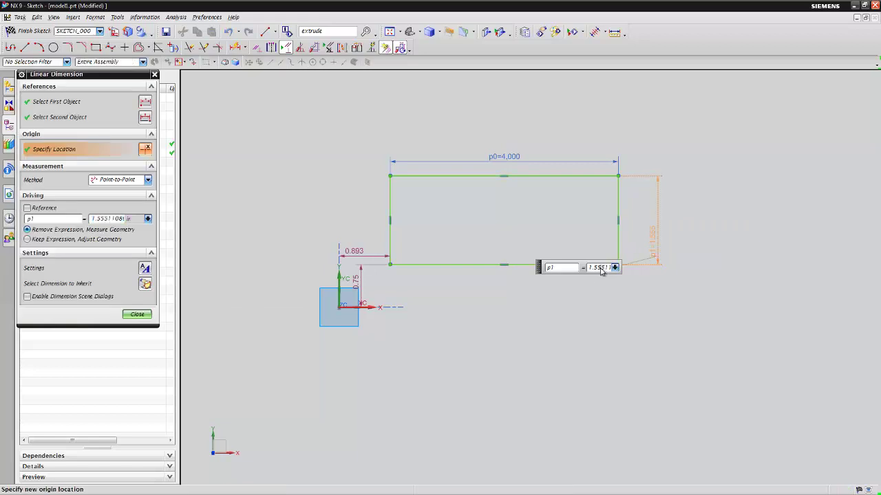
{"action": "type", "text": "1"}
{"action": "key", "text": "Return"}
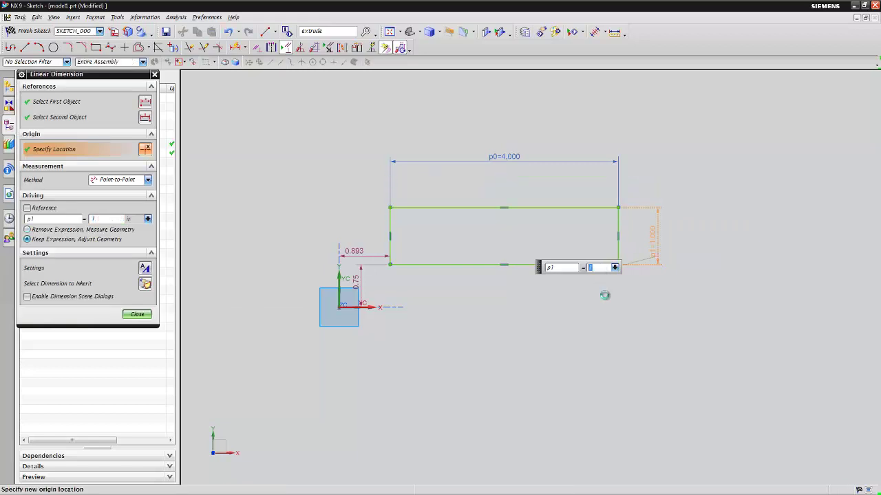
{"action": "middle_click", "coordinate": [592, 292]}
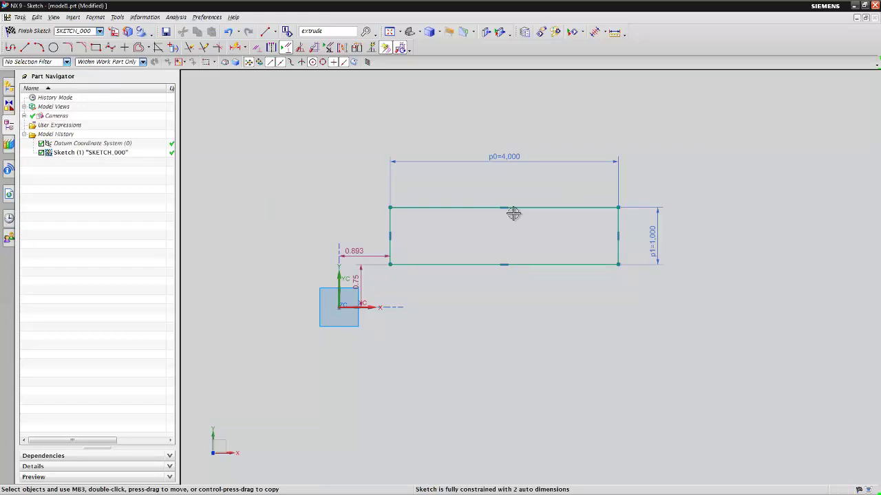
Change the rectangle's 0.75 vertical offset dimension p2 to 0.
{"action": "left_click_drag", "start_coordinate": [372, 287], "coordinate": [433, 302]}
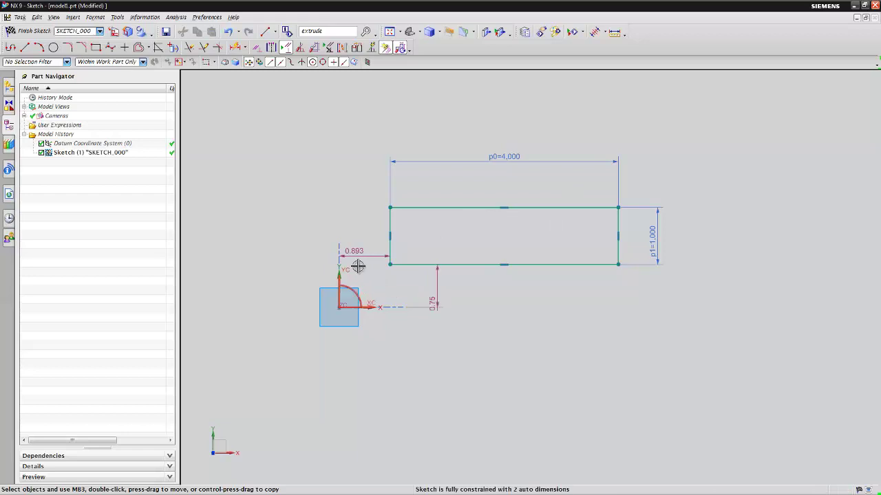
{"action": "mouse_move", "coordinate": [356, 255]}
{"action": "left_mouse_down"}
{"action": "mouse_move", "coordinate": [358, 244]}
{"action": "mouse_move", "coordinate": [345, 247]}
{"action": "left_mouse_up"}
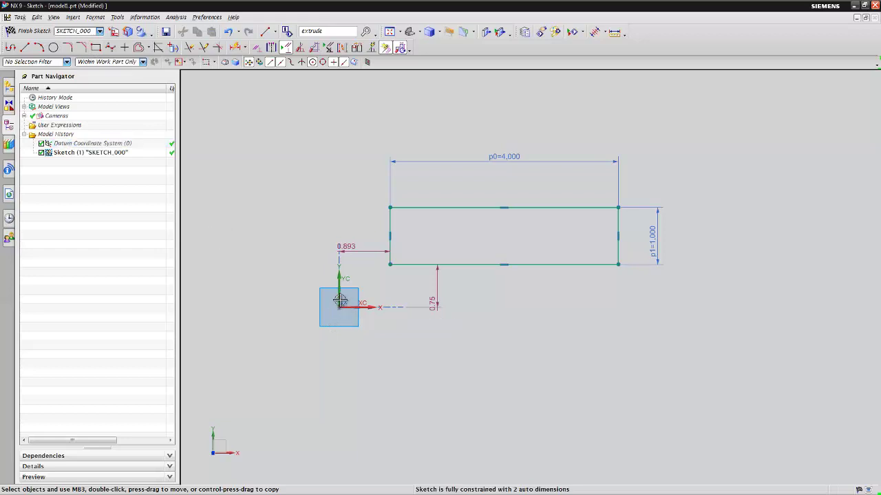
{"action": "double_click", "coordinate": [432, 303]}
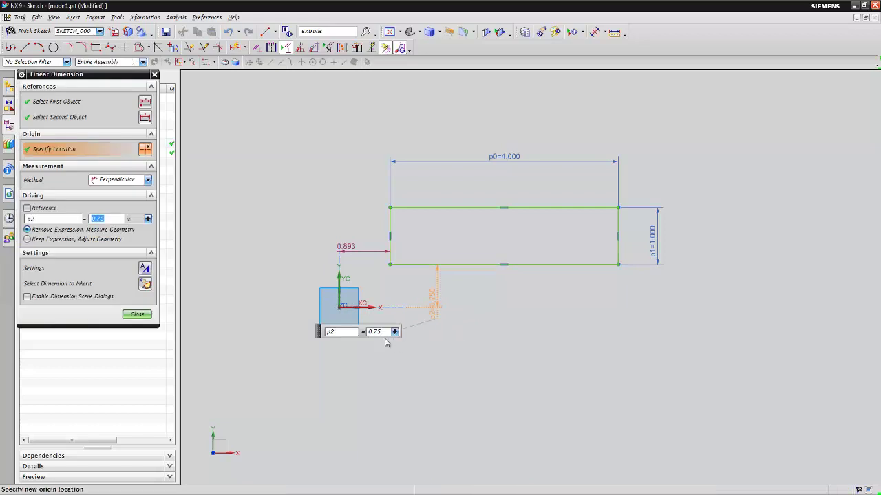
{"action": "type", "text": "0"}
{"action": "key", "text": "Return"}
{"action": "left_click", "coordinate": [346, 252]}
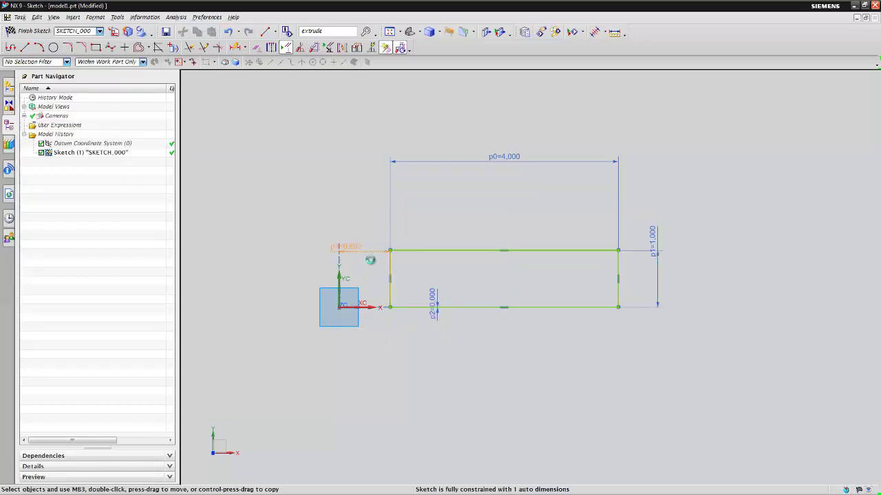
Add a zero left-edge offset p3, then move the p2 and p3 labels below the origin.
{"action": "double_click", "coordinate": [356, 259]}
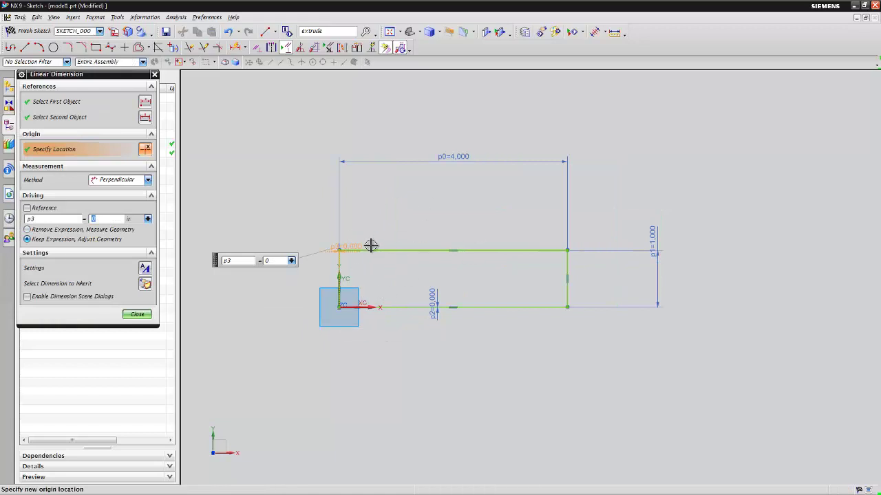
{"action": "left_click_drag", "start_coordinate": [323, 243], "coordinate": [310, 244]}
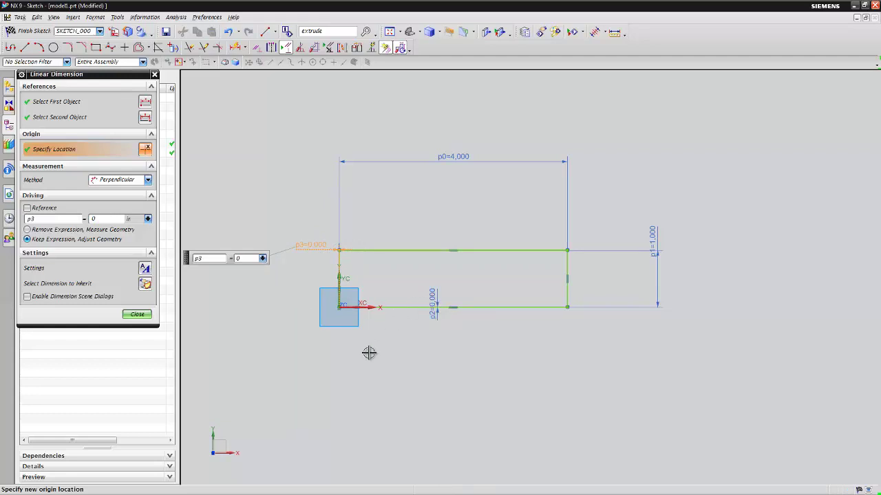
{"action": "key", "text": "Escape"}
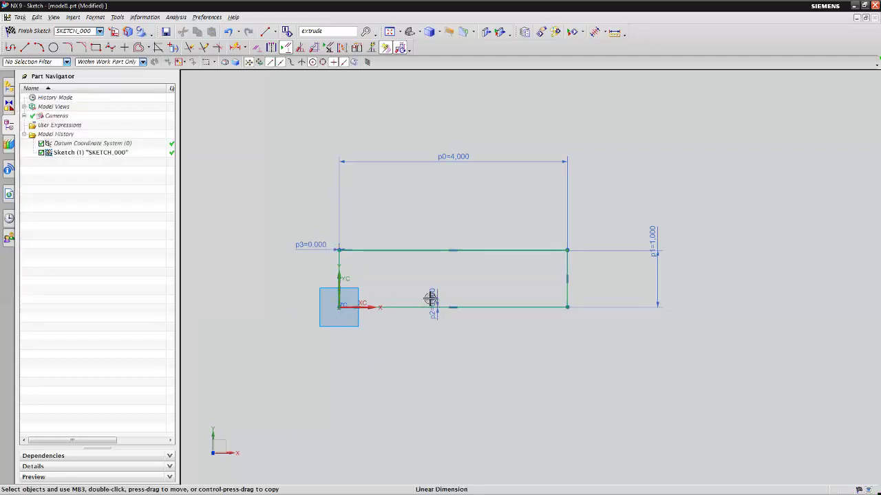
{"action": "left_click_drag", "start_coordinate": [430, 297], "coordinate": [263, 364]}
{"action": "left_click_drag", "start_coordinate": [309, 244], "coordinate": [233, 316]}
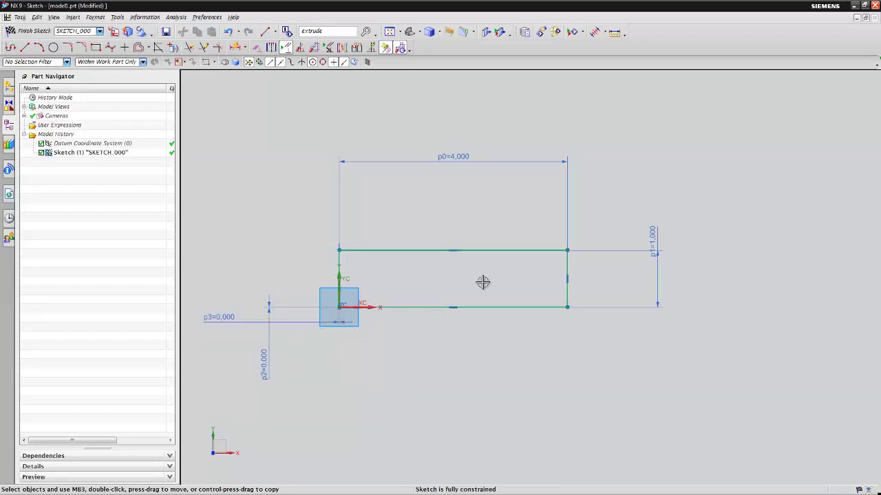
Nudge the p1 and p0 labels closer to the rectangle and toggle a constraint button.
{"action": "mouse_move", "coordinate": [482, 282]}
{"action": "middle_mouse_down", "text": "shift"}
{"action": "mouse_move", "coordinate": [560, 299]}
{"action": "mouse_move", "coordinate": [535, 301]}
{"action": "middle_mouse_up", "text": "shift"}
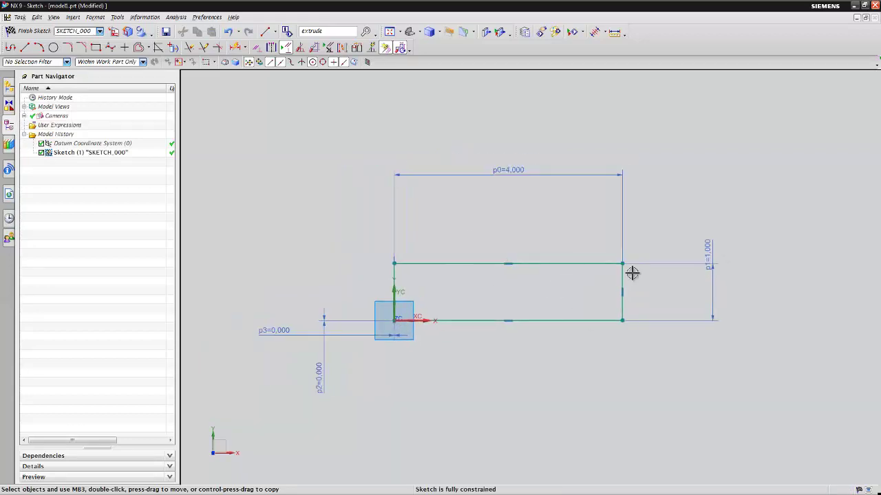
{"action": "mouse_move", "coordinate": [711, 261]}
{"action": "left_mouse_down"}
{"action": "mouse_move", "coordinate": [683, 296]}
{"action": "mouse_move", "coordinate": [680, 289]}
{"action": "left_mouse_up"}
{"action": "left_click_drag", "start_coordinate": [475, 177], "coordinate": [480, 206]}
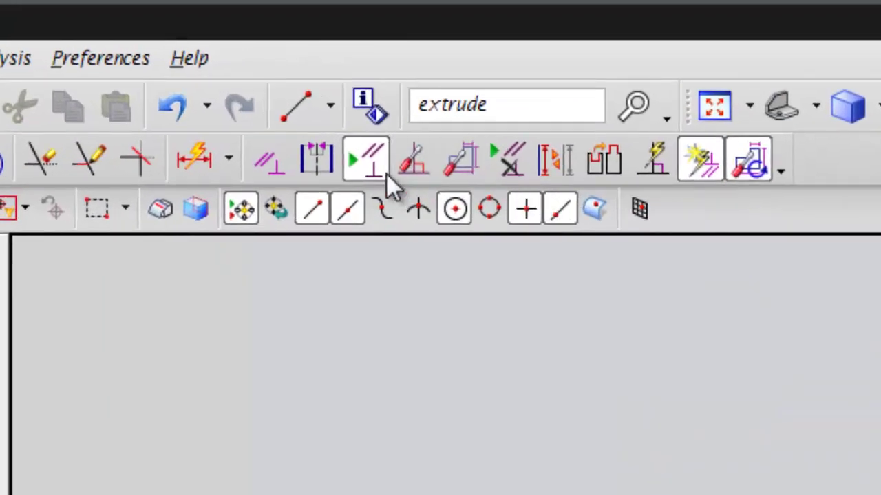
{"action": "left_click", "coordinate": [383, 165]}
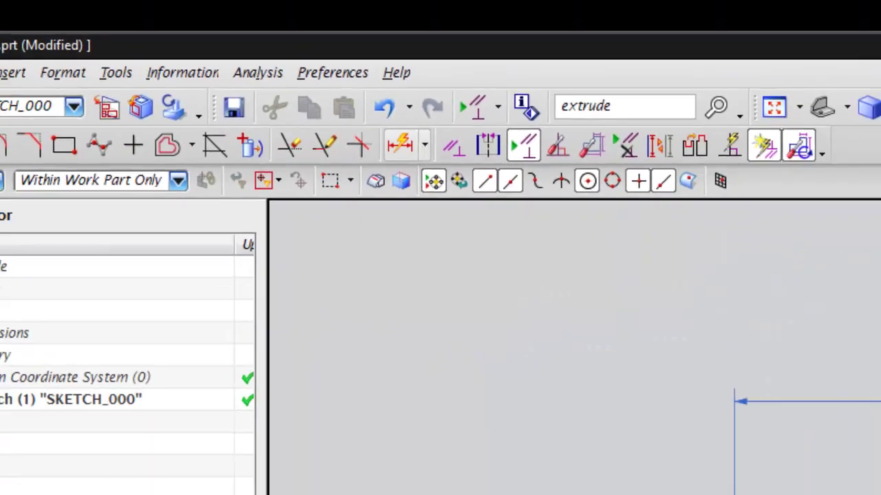
Add a p4 height dimension on the rectangle's left edge despite the overconstraint warning.
{"action": "left_click", "coordinate": [399, 145]}
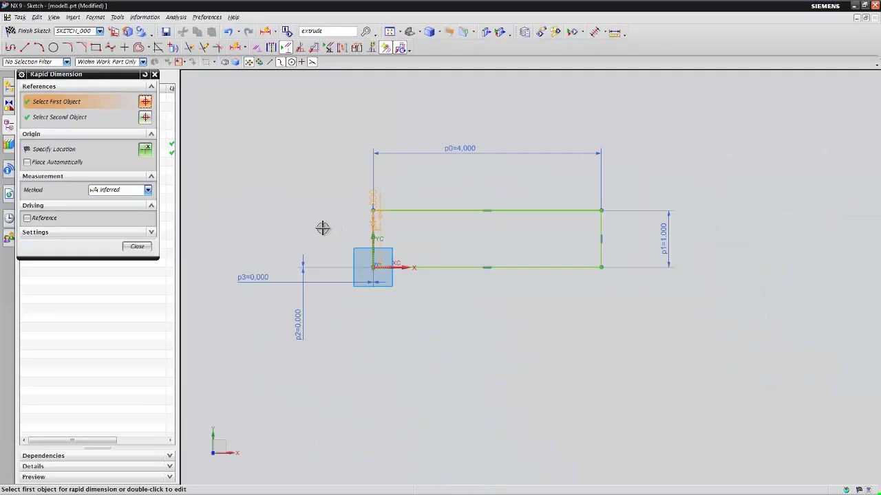
{"action": "left_click", "coordinate": [322, 235]}
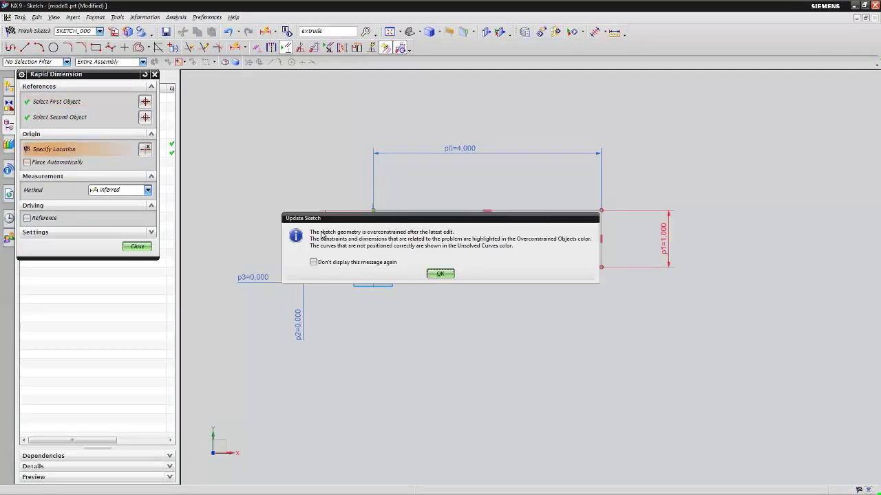
{"action": "left_click", "coordinate": [441, 274]}
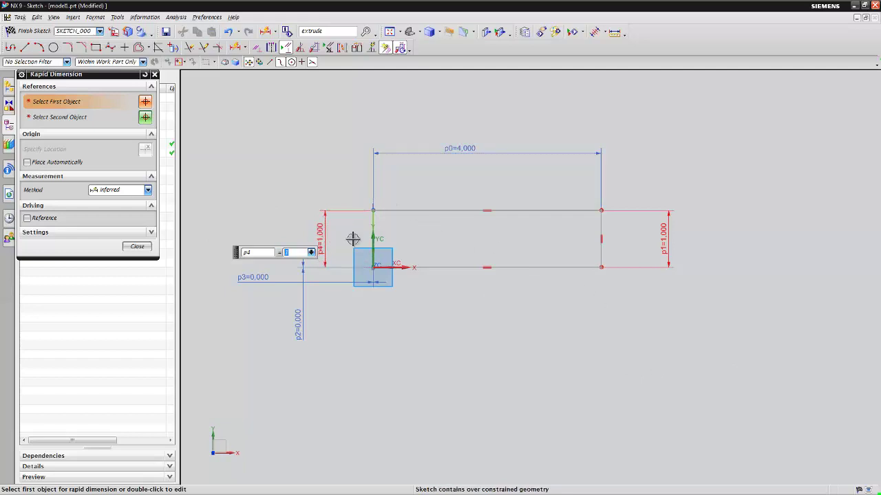
{"action": "left_click", "coordinate": [137, 247]}
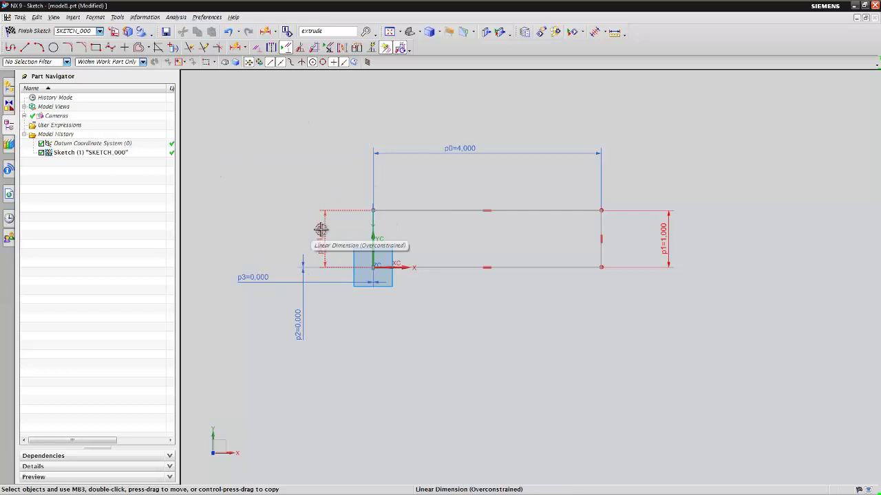
Delete the redundant p1 height dimension and reposition the p4 label.
{"action": "left_click", "coordinate": [667, 243]}
{"action": "key", "text": "Delete"}
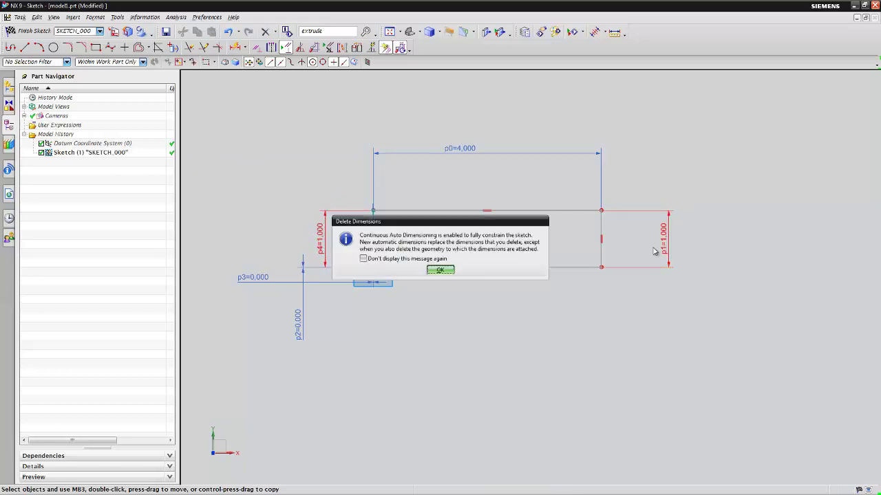
{"action": "left_click", "coordinate": [438, 270]}
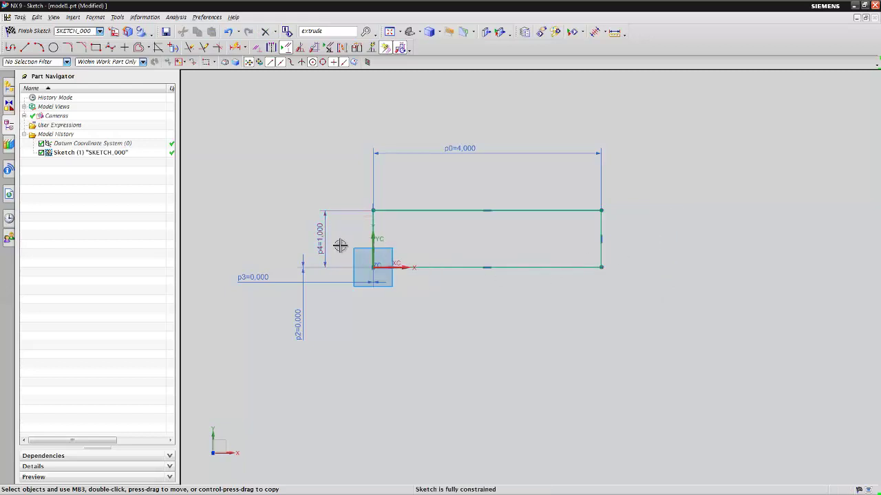
{"action": "mouse_move", "coordinate": [314, 232]}
{"action": "left_mouse_down"}
{"action": "mouse_move", "coordinate": [328, 225]}
{"action": "mouse_move", "coordinate": [336, 184]}
{"action": "left_mouse_up"}
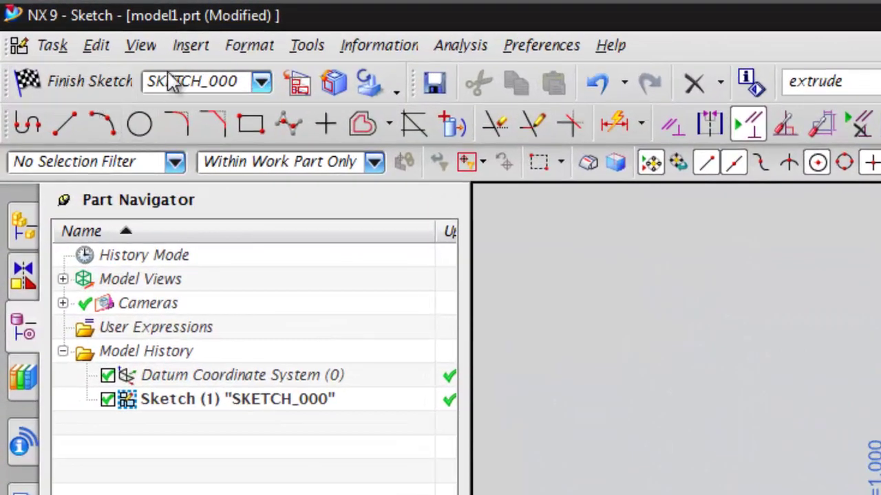
Enter 'profile' as the sketch name in the Sketch toolbar name box.
{"action": "left_click", "coordinate": [173, 82]}
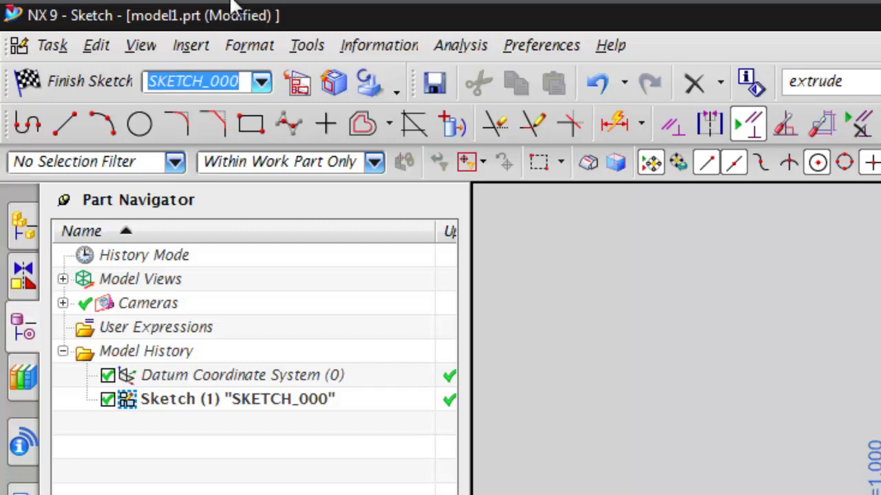
{"action": "type", "text": "profile"}
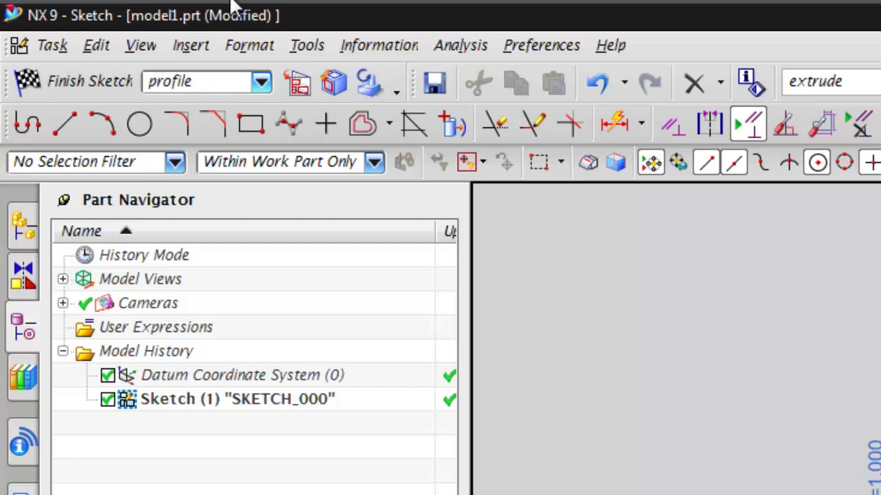
{"action": "key", "text": "Return"}
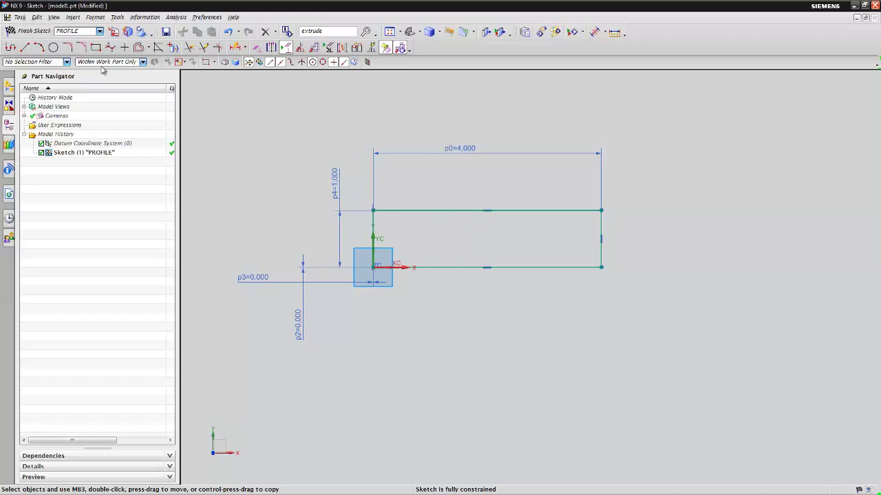
Finish the sketch, start an Extrude, and try selecting a single rectangle edge.
{"action": "left_click", "coordinate": [11, 31]}
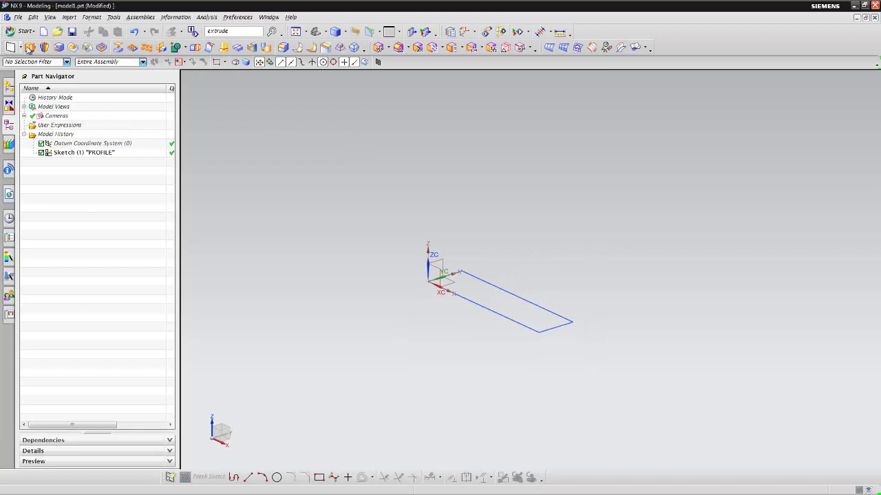
{"action": "left_click", "coordinate": [30, 47]}
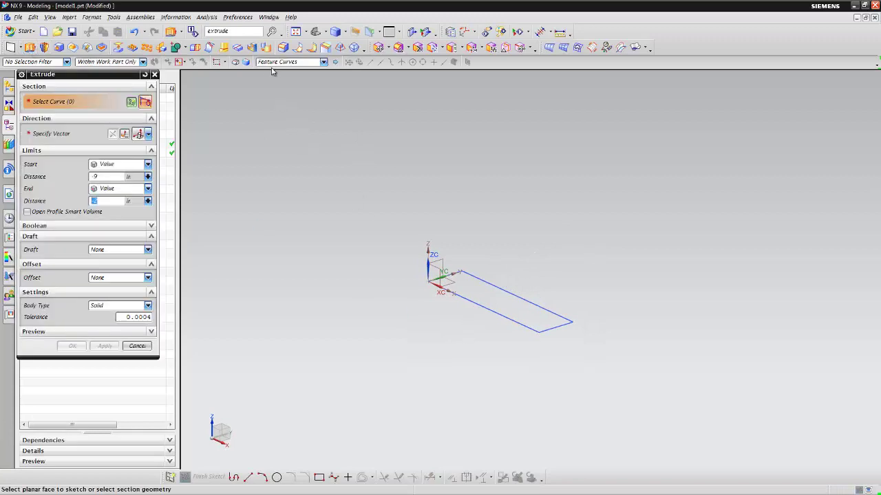
{"action": "left_click", "coordinate": [503, 313]}
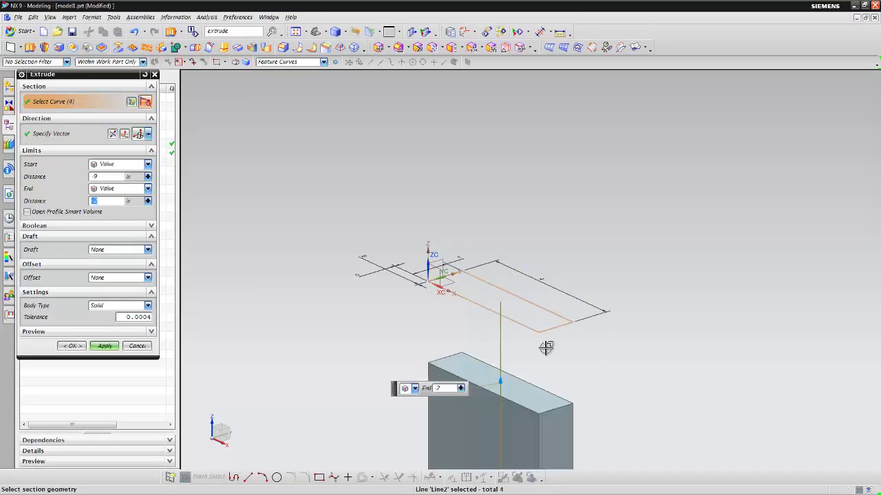
{"action": "left_click", "coordinate": [282, 63]}
{"action": "left_click", "coordinate": [309, 126]}
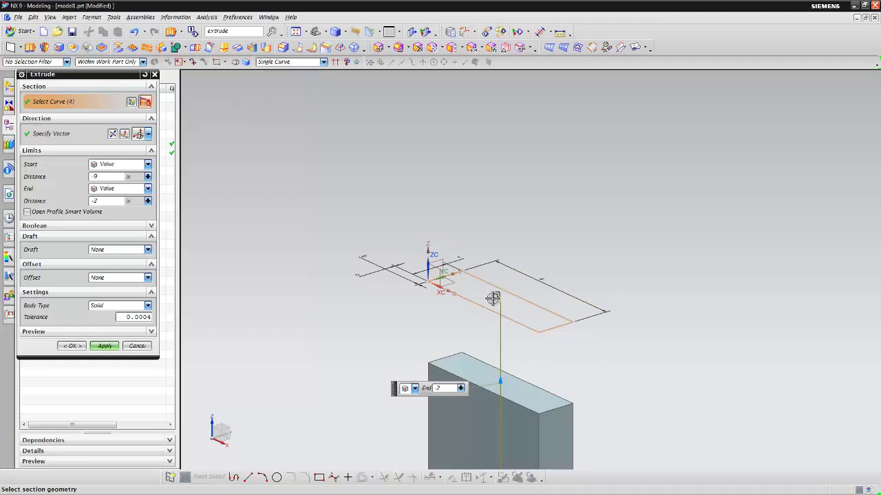
{"action": "left_click", "coordinate": [486, 299], "text": "shift"}
{"action": "left_click", "coordinate": [493, 286]}
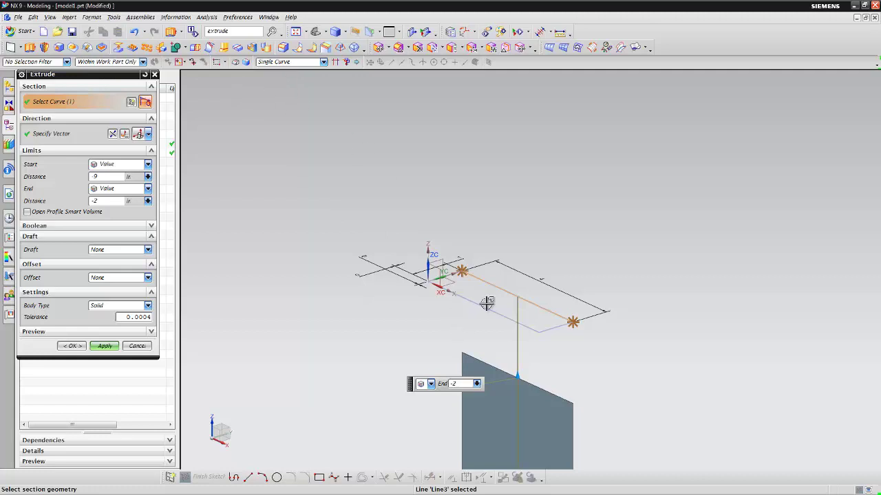
Change the extrusion start distance and try adding and removing section edges.
{"action": "mouse_move", "coordinate": [626, 355]}
{"action": "middle_mouse_down"}
{"action": "mouse_move", "coordinate": [616, 154]}
{"action": "mouse_move", "coordinate": [616, 170]}
{"action": "mouse_move", "coordinate": [353, 218]}
{"action": "middle_mouse_up"}
{"action": "left_click", "coordinate": [91, 177]}
{"action": "type", "text": "0"}
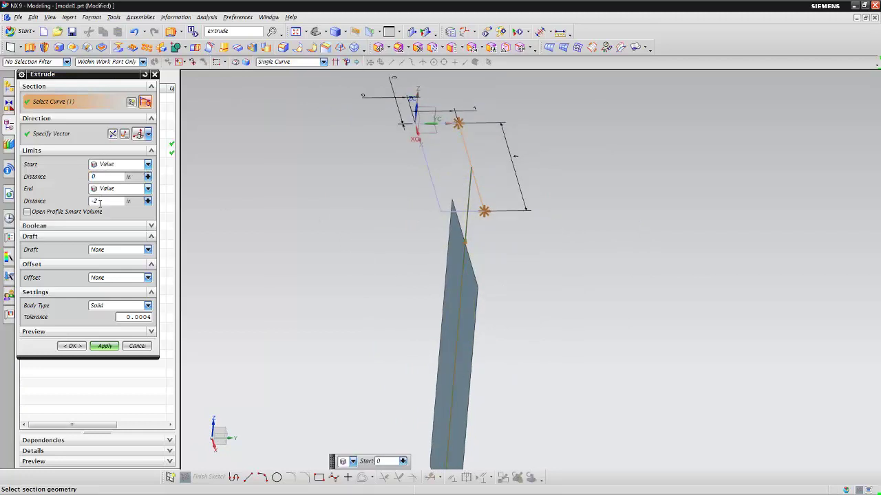
{"action": "type", "text": "2"}
{"action": "key", "text": "Return"}
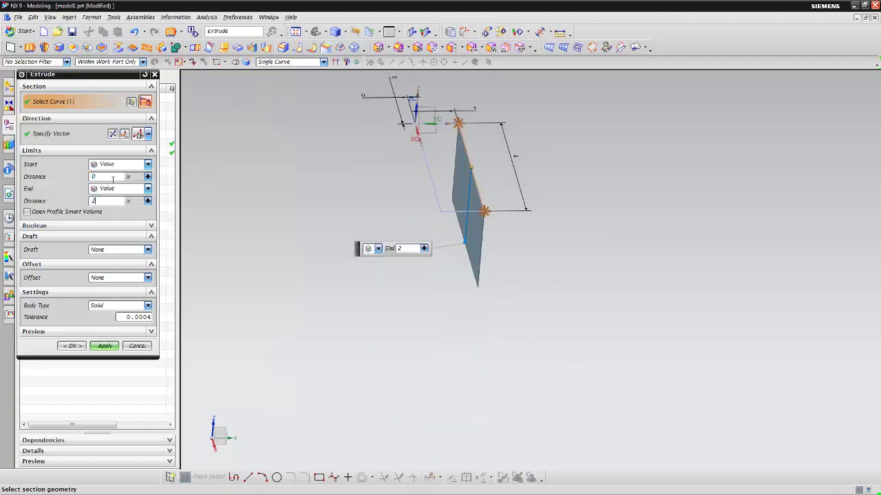
{"action": "middle_click_drag", "start_coordinate": [311, 240], "coordinate": [444, 349]}
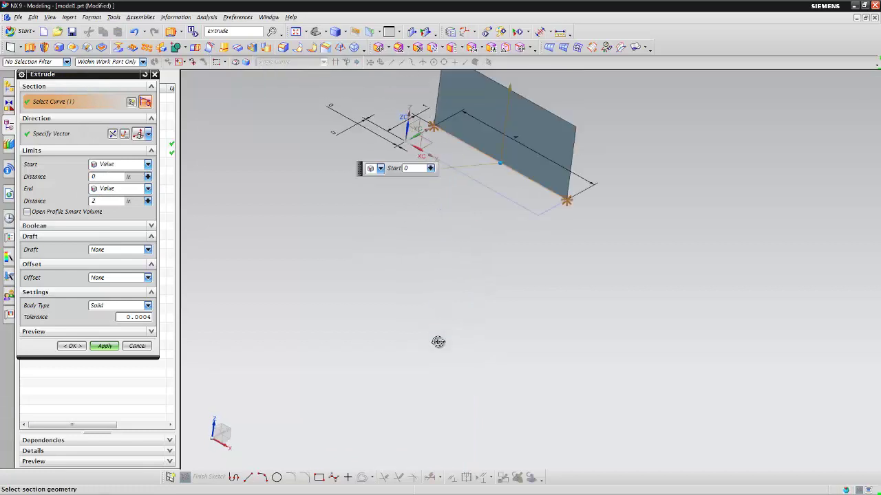
{"action": "middle_click_drag", "start_coordinate": [444, 350], "coordinate": [541, 343]}
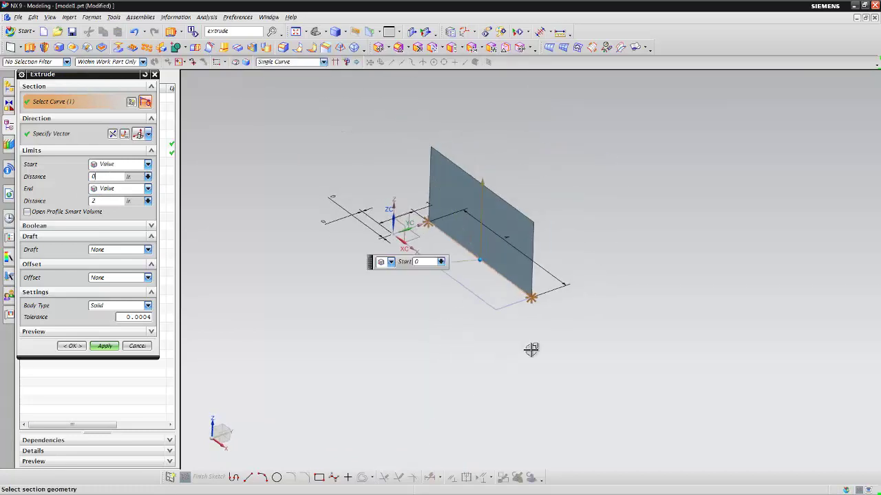
{"action": "left_click", "coordinate": [406, 230]}
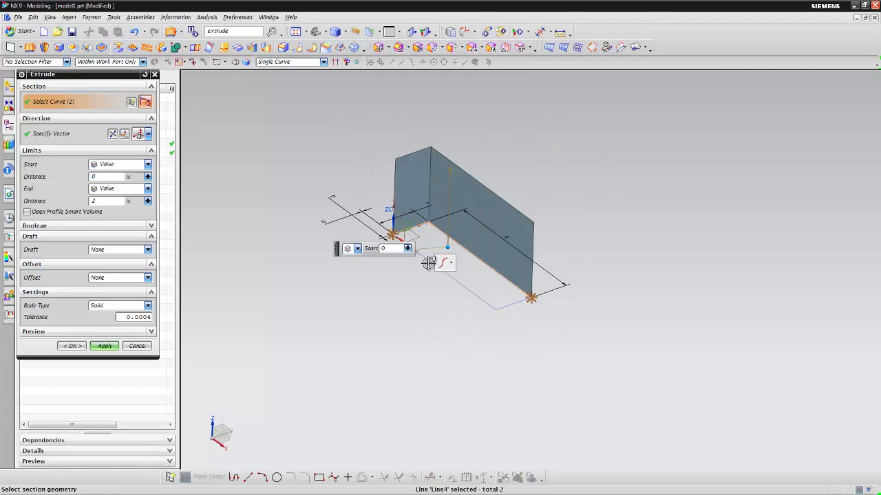
{"action": "left_click", "coordinate": [468, 273]}
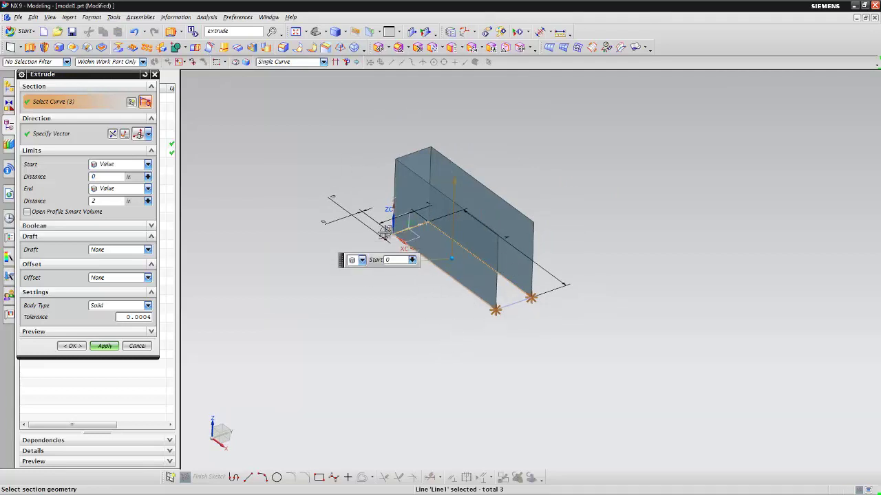
{"action": "left_click", "coordinate": [449, 251], "text": "shift"}
{"action": "left_click", "coordinate": [405, 230], "text": "shift"}
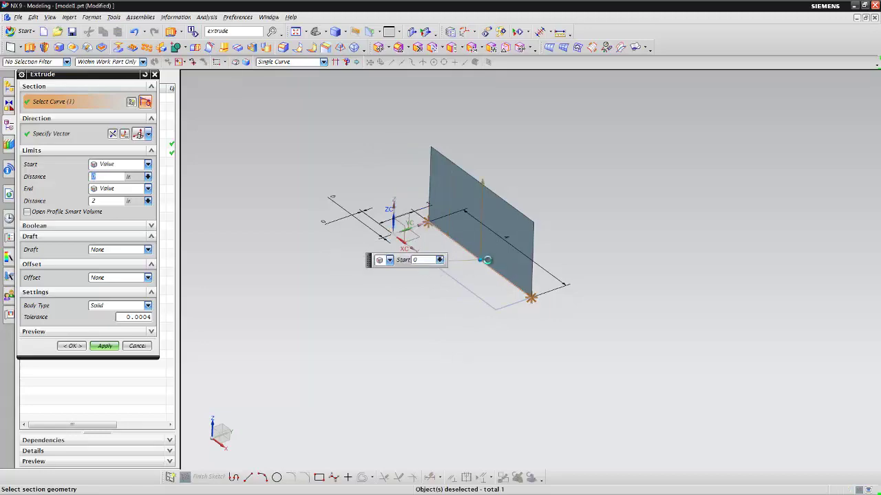
Set the selection filter to Feature Curves and pick the whole PROFILE sketch.
{"action": "left_click", "coordinate": [481, 86]}
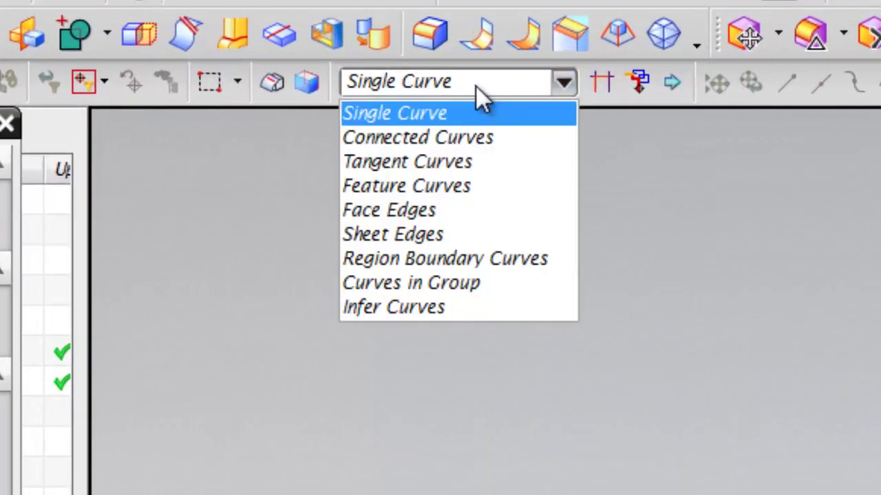
{"action": "left_click", "coordinate": [421, 185]}
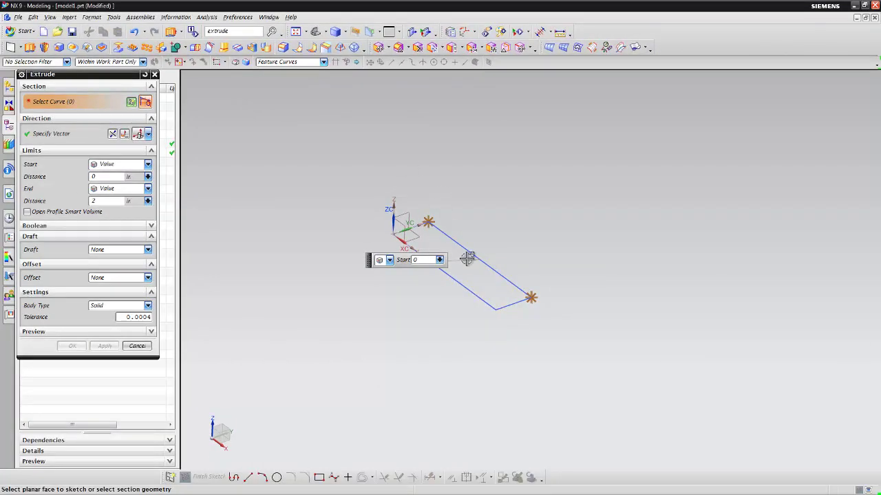
{"action": "left_click", "coordinate": [467, 252]}
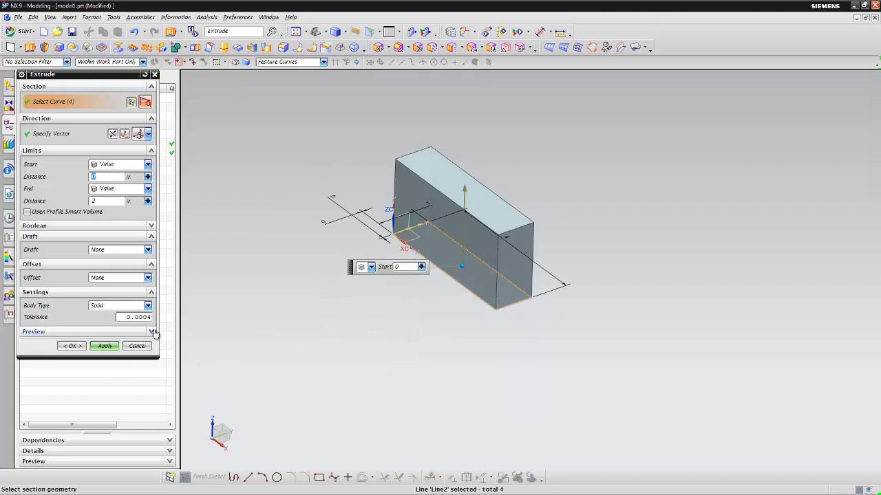
Confirm the extrusion and orbit to show the block's top face.
{"action": "left_click", "coordinate": [71, 346]}
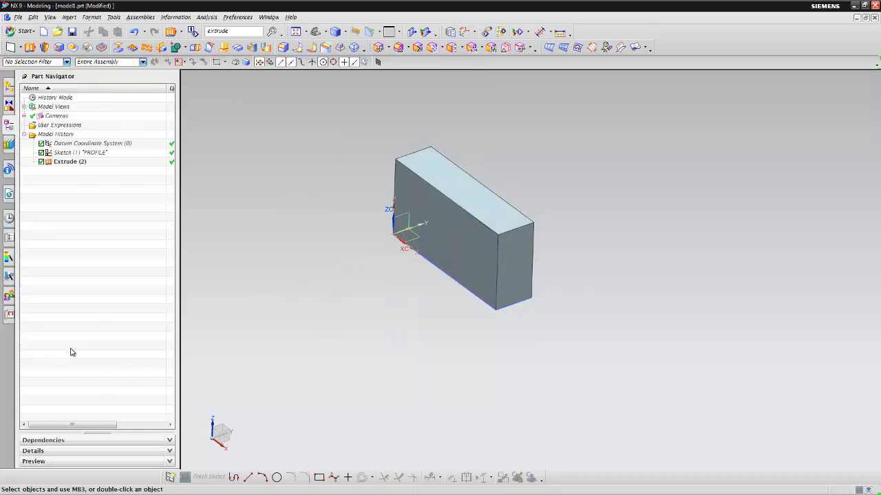
{"action": "middle_click_drag", "start_coordinate": [342, 247], "coordinate": [377, 299]}
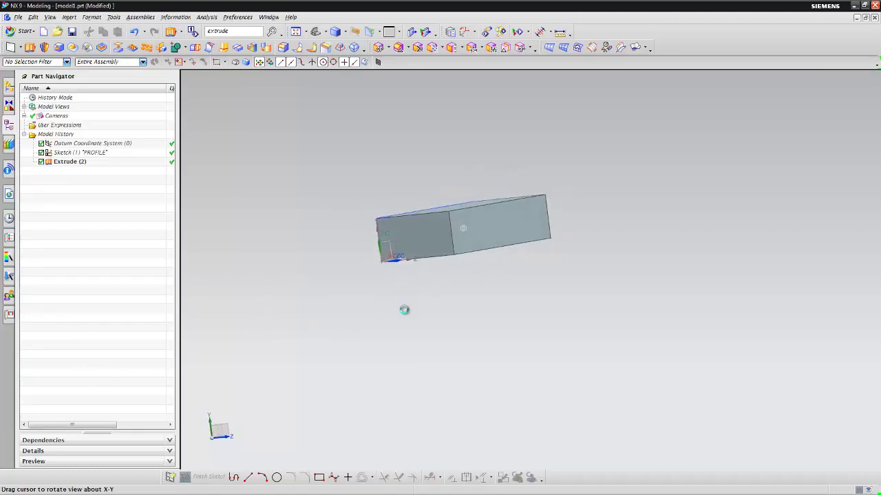
{"action": "middle_click_drag", "start_coordinate": [377, 298], "coordinate": [434, 291]}
{"action": "scroll", "coordinate": [434, 291], "scroll_direction": "up", "scroll_amount": 3}
{"action": "mouse_move", "coordinate": [537, 292]}
{"action": "middle_mouse_down"}
{"action": "mouse_move", "coordinate": [491, 385]}
{"action": "mouse_move", "coordinate": [501, 410]}
{"action": "mouse_move", "coordinate": [522, 381]}
{"action": "mouse_move", "coordinate": [496, 369]}
{"action": "mouse_move", "coordinate": [508, 377]}
{"action": "middle_mouse_up"}
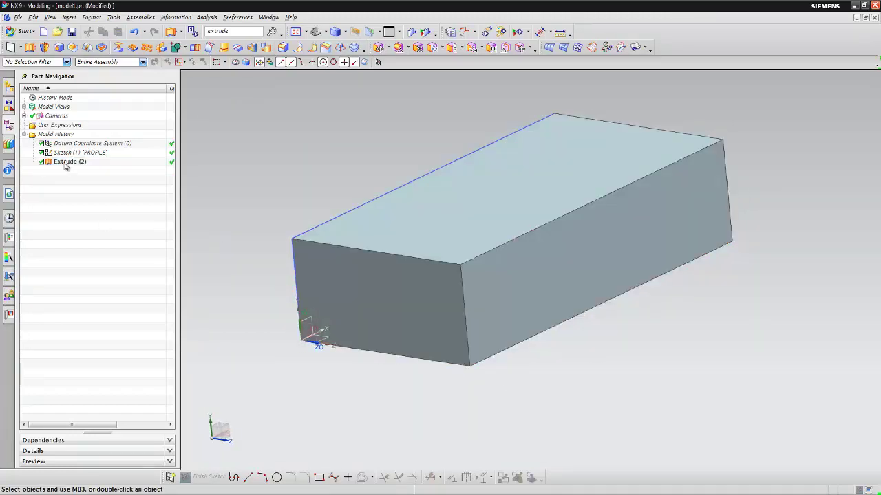
Delete Extrude (2) and then the PROFILE sketch from the Part Navigator.
{"action": "right_click", "coordinate": [64, 165]}
{"action": "left_click", "coordinate": [185, 216]}
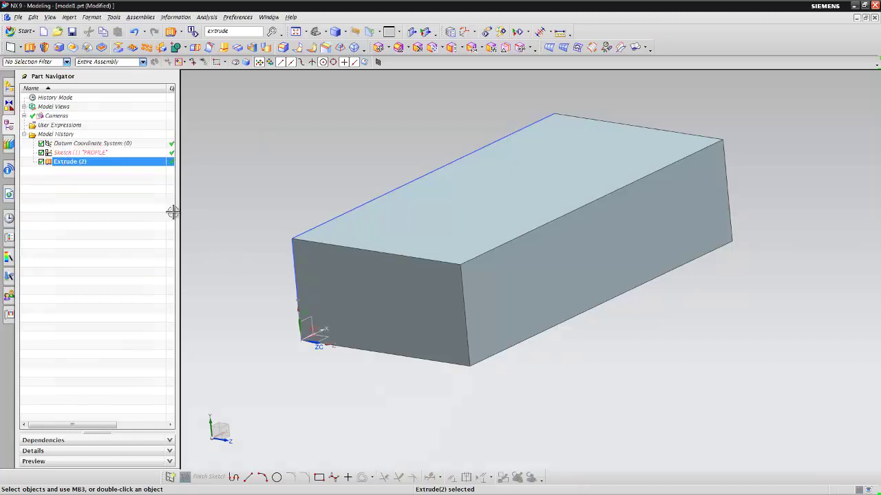
{"action": "left_click", "coordinate": [77, 173]}
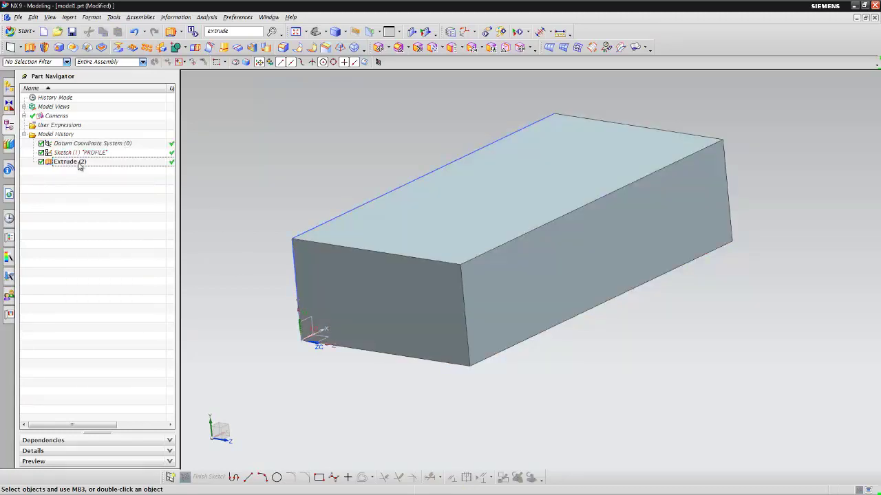
{"action": "left_click", "coordinate": [80, 167]}
{"action": "right_click", "coordinate": [81, 166]}
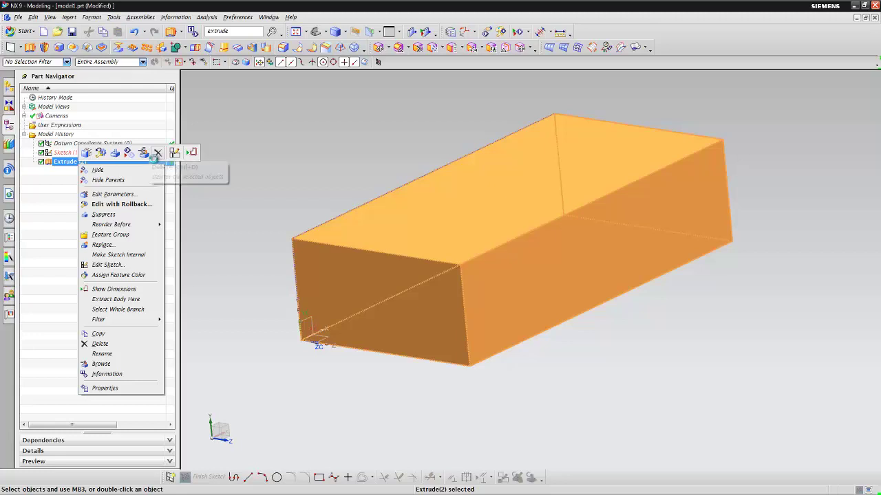
{"action": "left_click", "coordinate": [156, 153]}
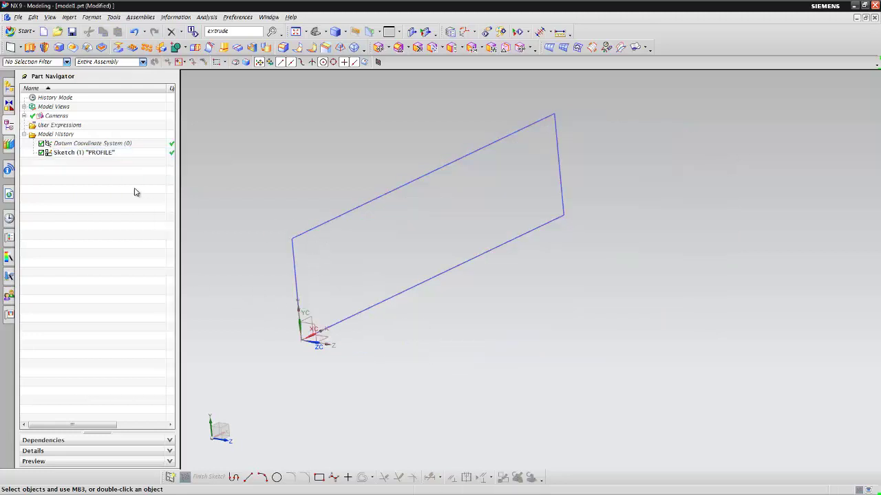
{"action": "right_click", "coordinate": [59, 152]}
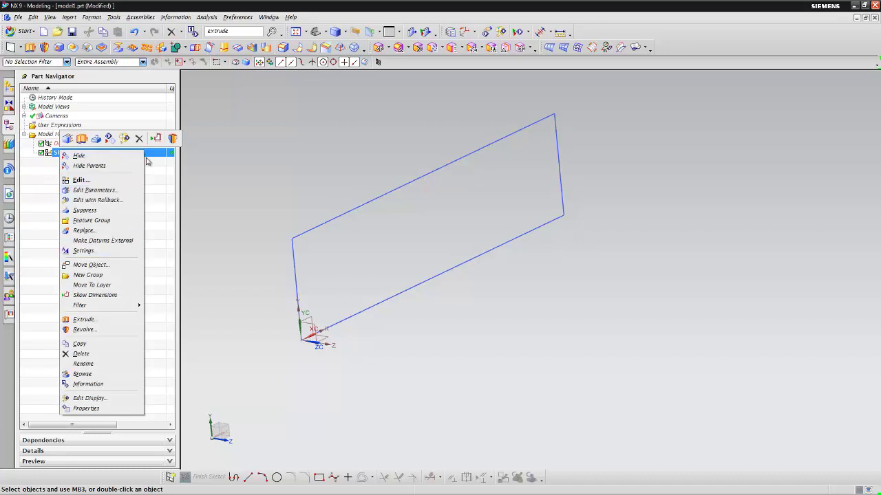
{"action": "left_click", "coordinate": [138, 138]}
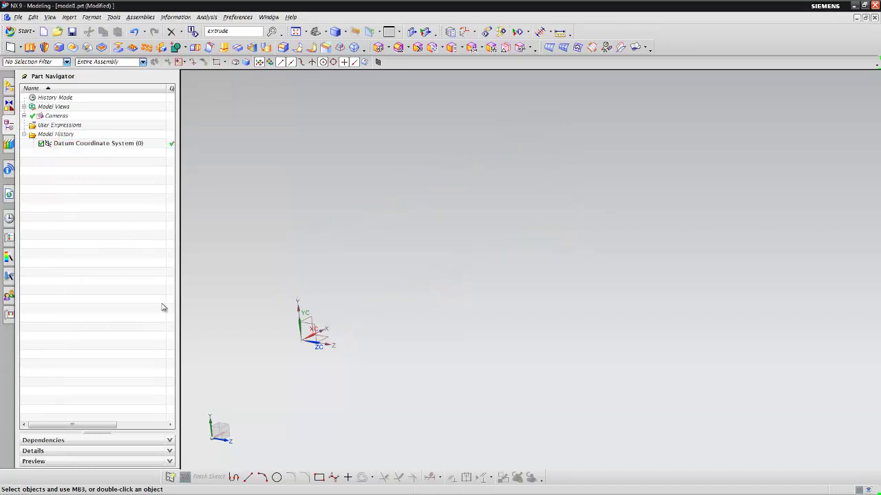
Create a new sketch in the task environment on the XY datum plane.
{"action": "left_click", "coordinate": [70, 16]}
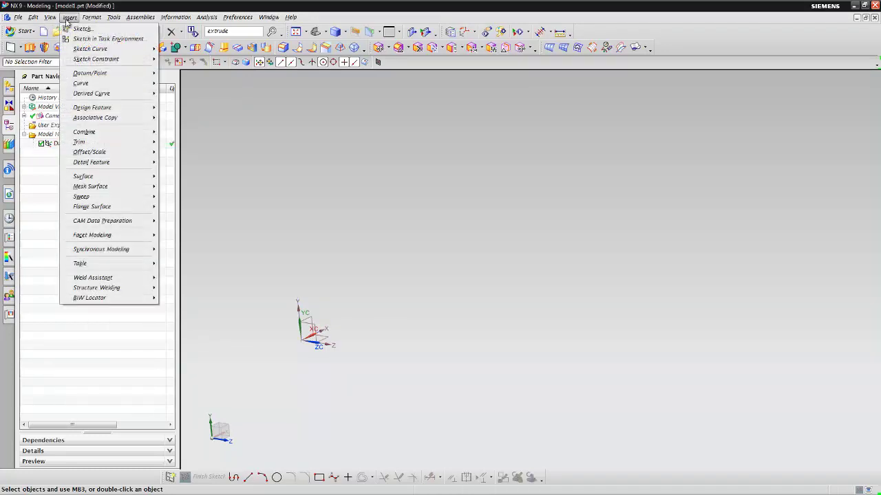
{"action": "left_click", "coordinate": [95, 37]}
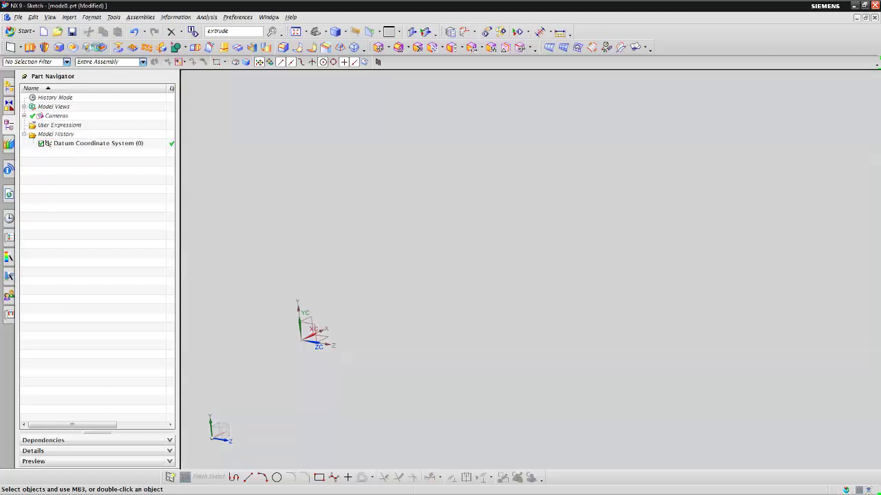
{"action": "left_click", "coordinate": [296, 340]}
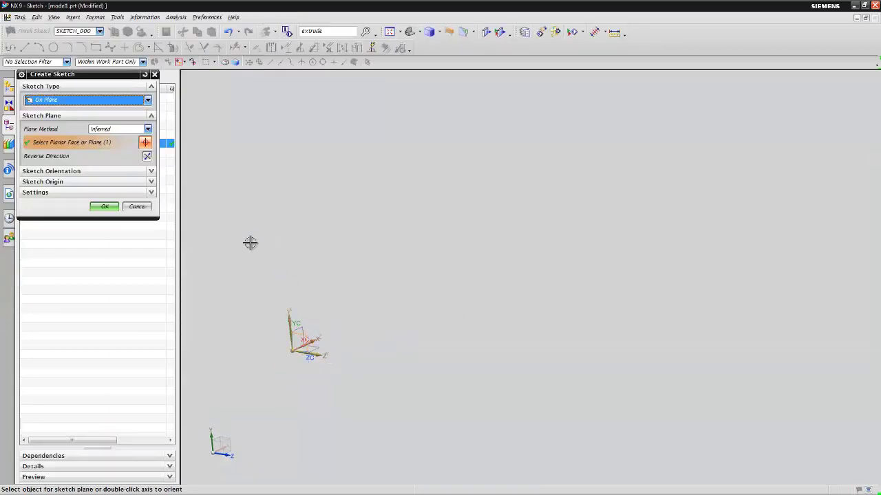
{"action": "left_click", "coordinate": [105, 206]}
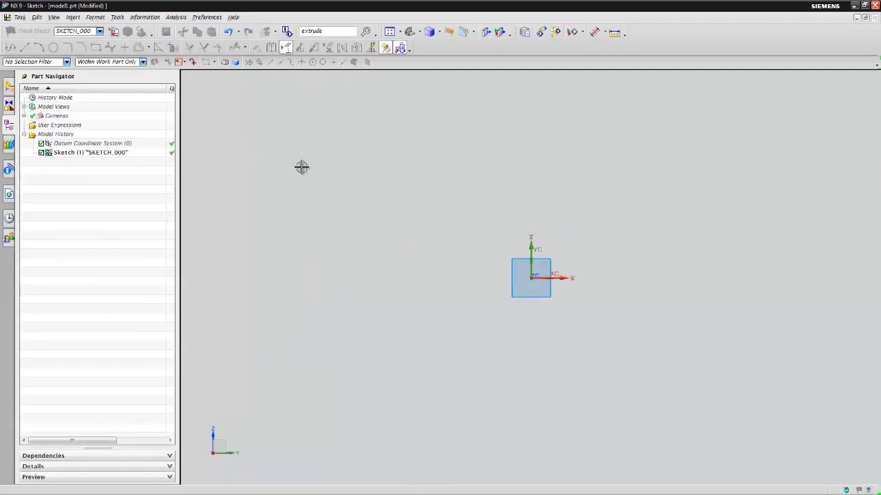
Draw a first circle at the sketch origin, then cancel a second attempt.
{"action": "left_click", "coordinate": [53, 47]}
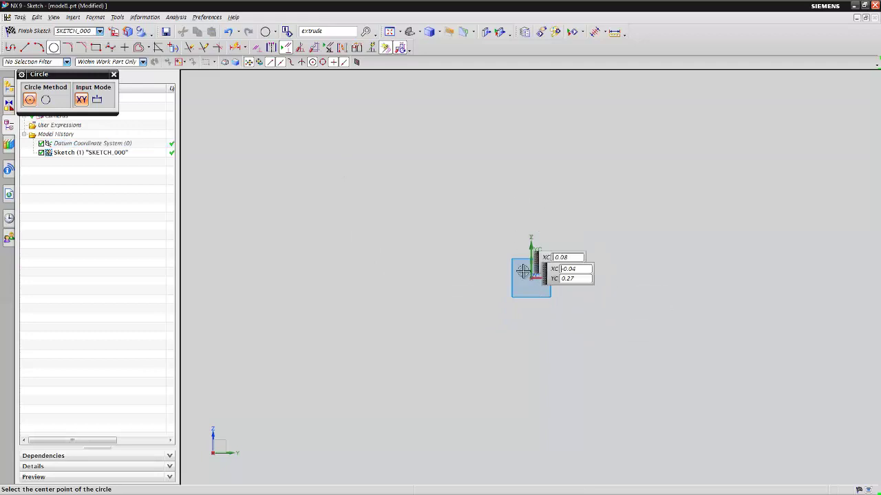
{"action": "left_click", "coordinate": [531, 278]}
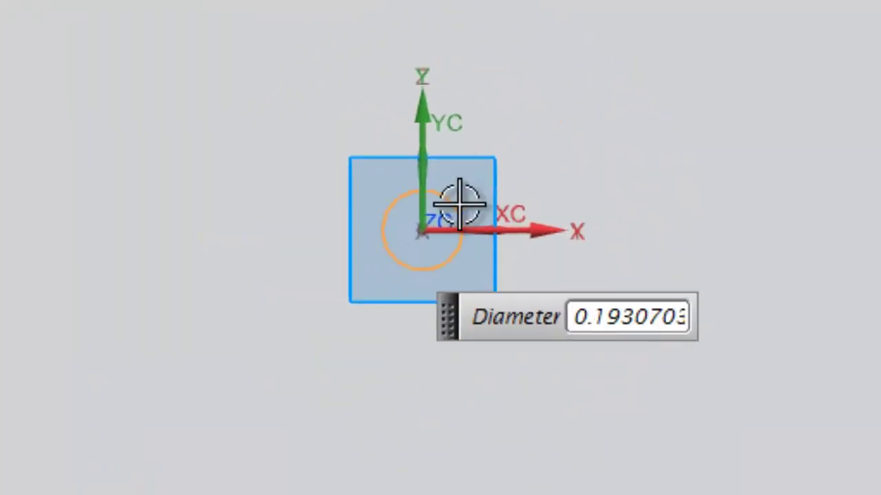
{"action": "left_click", "coordinate": [406, 225]}
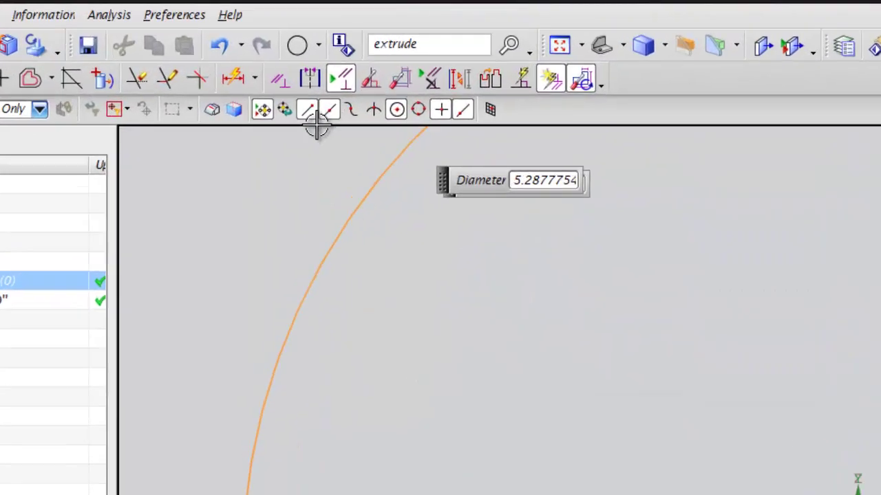
{"action": "left_click", "coordinate": [274, 148]}
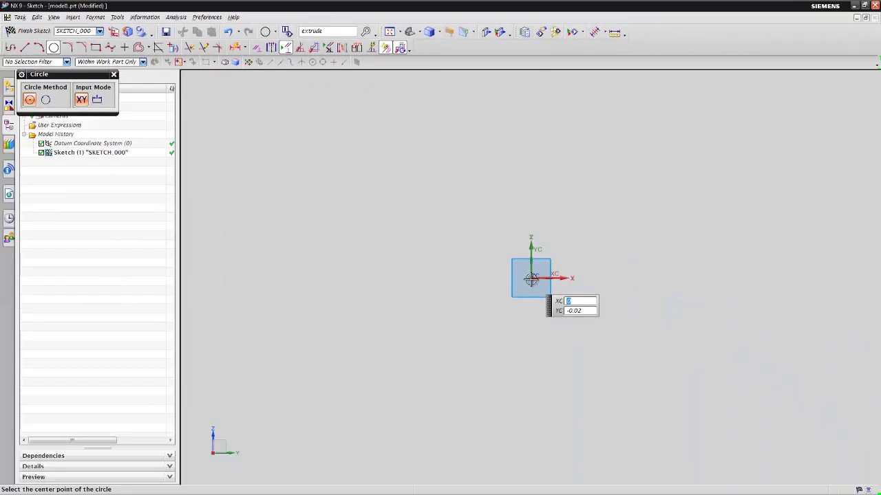
{"action": "left_click", "coordinate": [531, 278]}
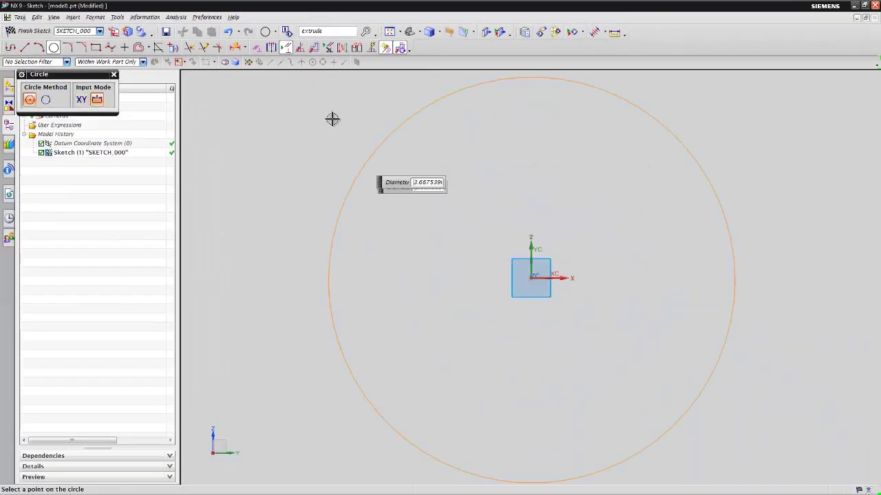
{"action": "key", "text": "Escape"}
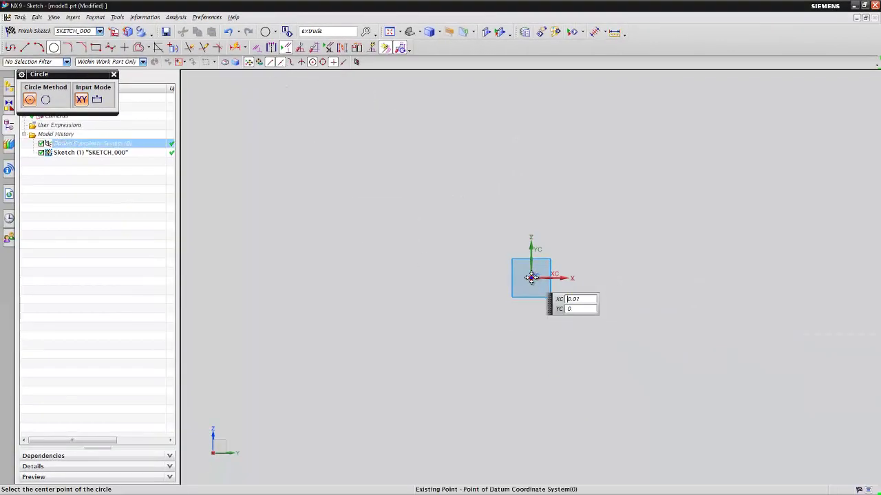
Draw a circle centred on the datum origin and edit its diameter dimension.
{"action": "left_click", "coordinate": [538, 287]}
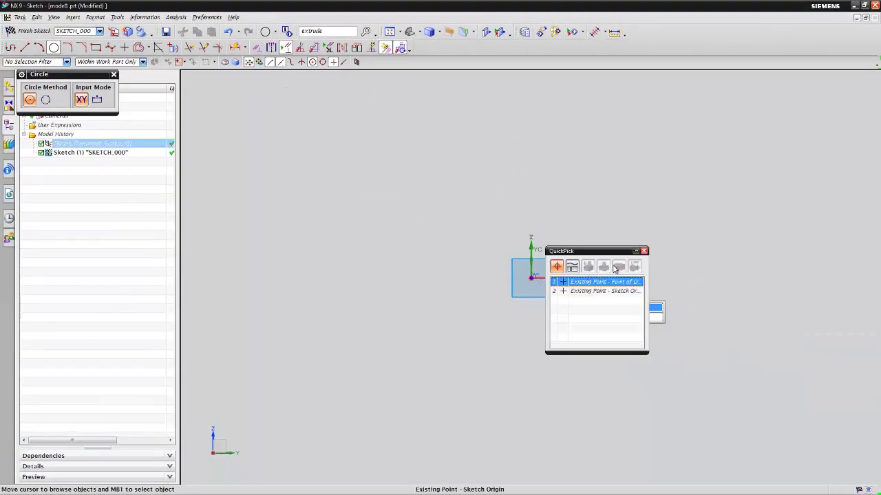
{"action": "left_click", "coordinate": [612, 281]}
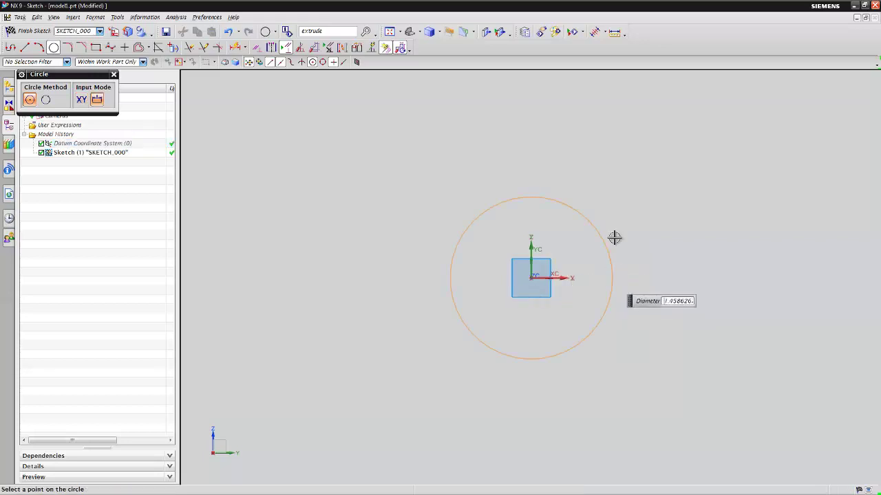
{"action": "left_click", "coordinate": [633, 202]}
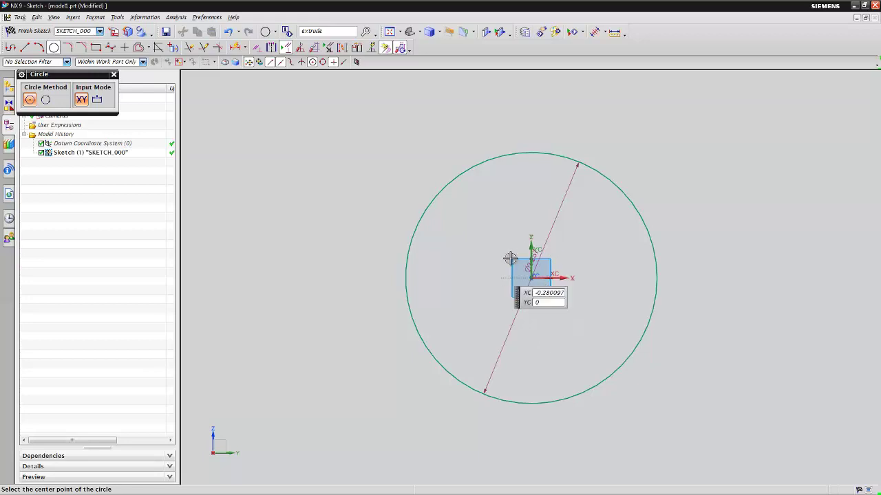
{"action": "middle_click_drag", "start_coordinate": [567, 332], "coordinate": [489, 331], "text": "shift"}
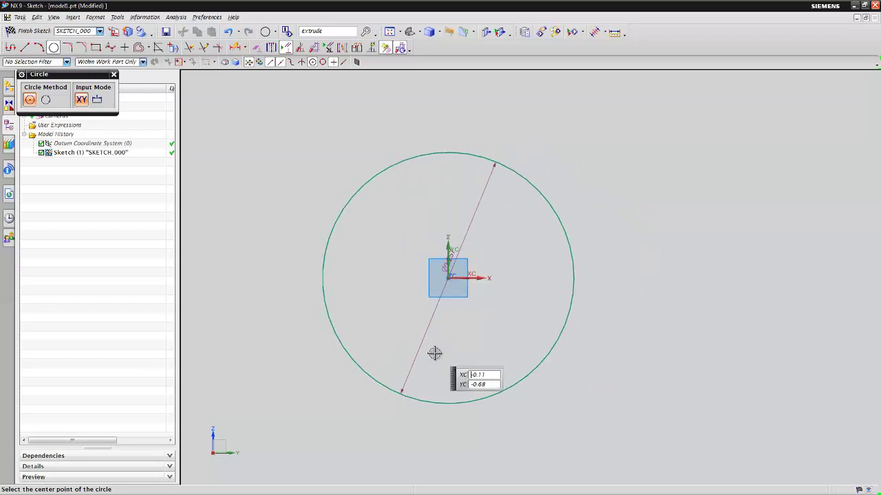
{"action": "key", "text": "Escape"}
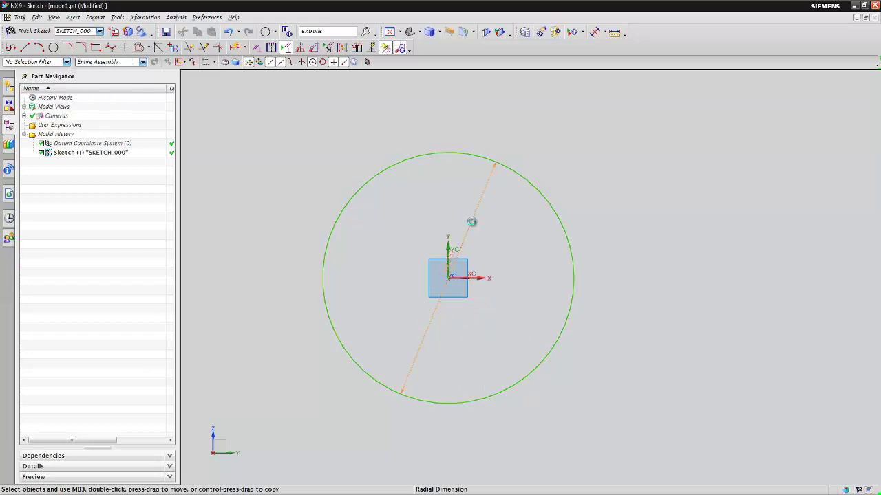
{"action": "left_click", "coordinate": [471, 222]}
{"action": "left_click", "coordinate": [413, 271]}
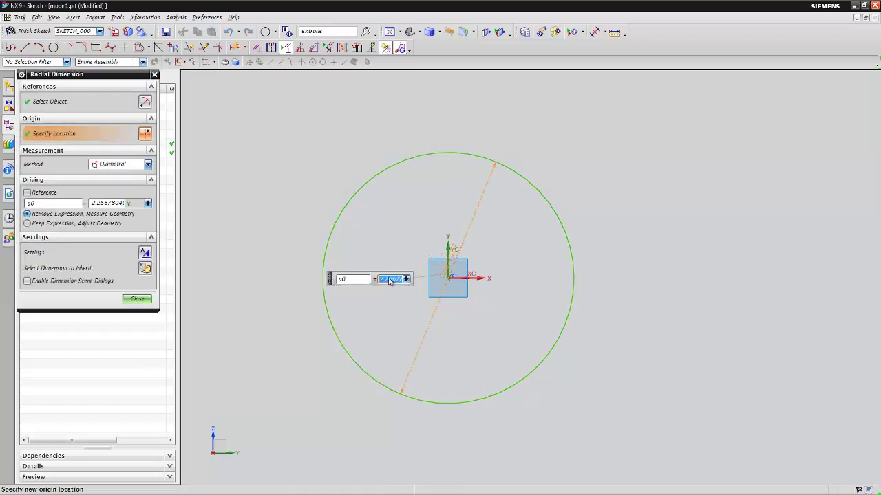
{"action": "type", "text": "2.25"}
{"action": "key", "text": "Return"}
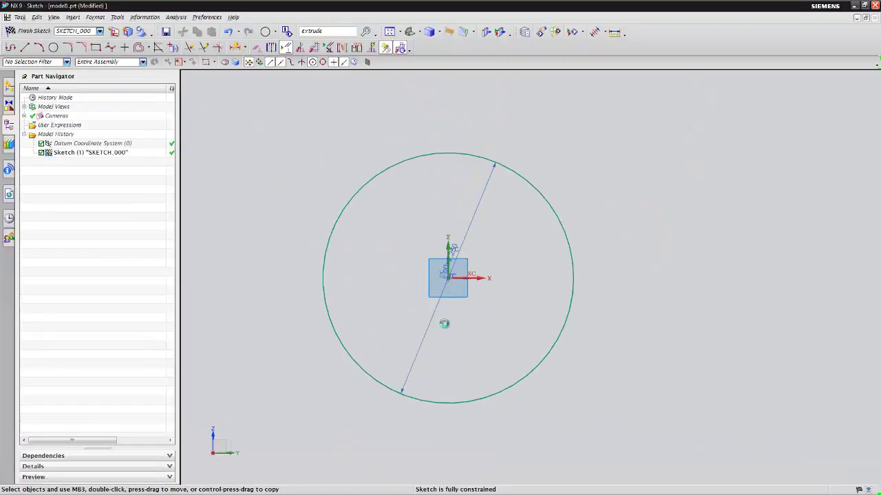
Undo the old circle, redraw it at the origin, and set its diameter to 3.
{"action": "key", "text": "ctrl+z"}
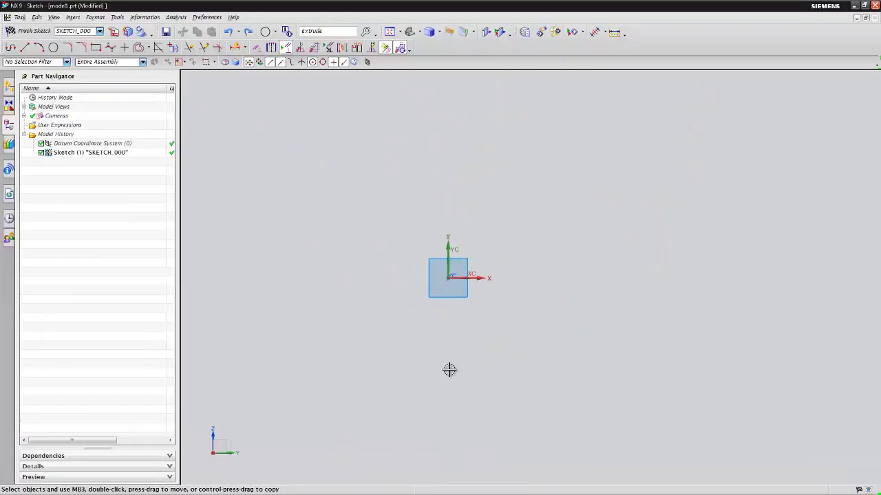
{"action": "left_click", "coordinate": [53, 47]}
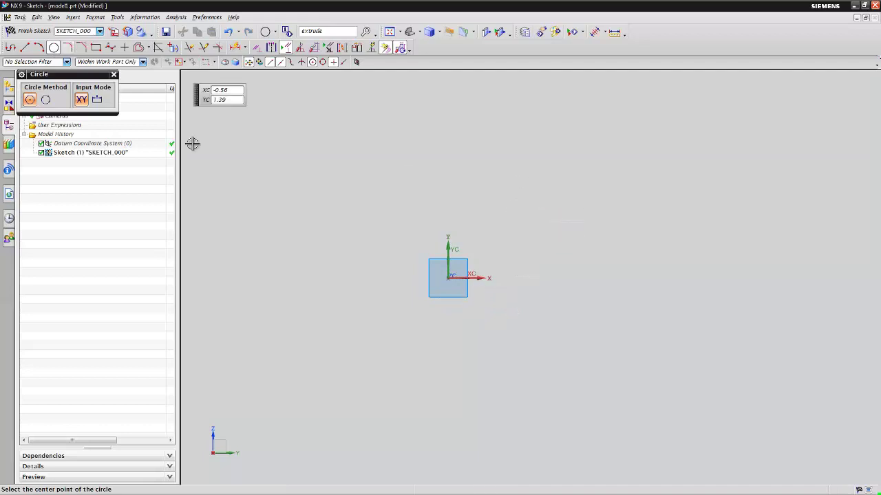
{"action": "left_click", "coordinate": [448, 281]}
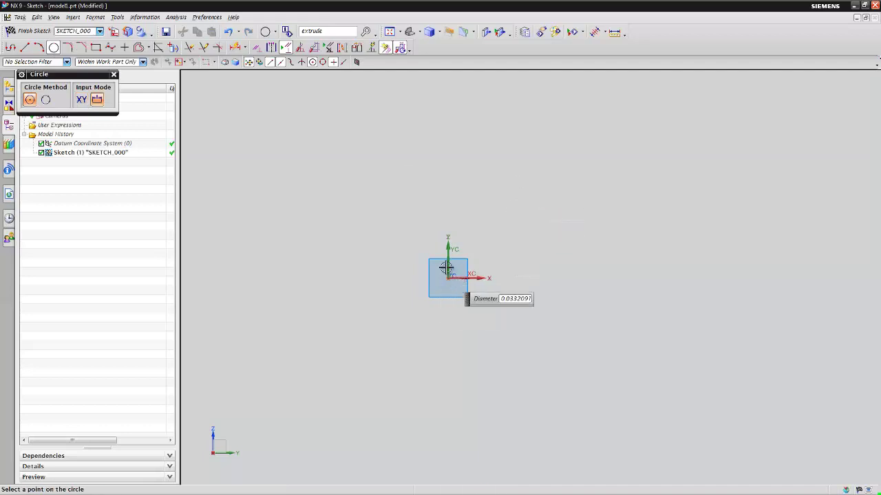
{"action": "left_click", "coordinate": [486, 184]}
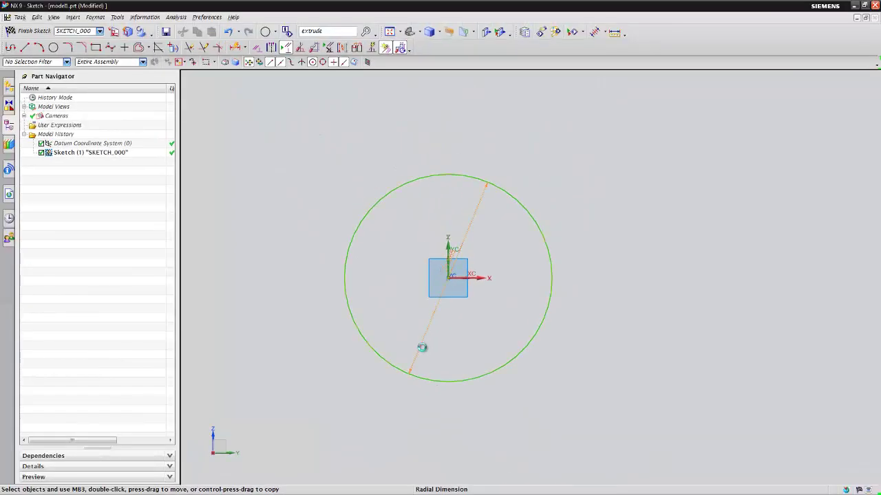
{"action": "double_click", "coordinate": [422, 348]}
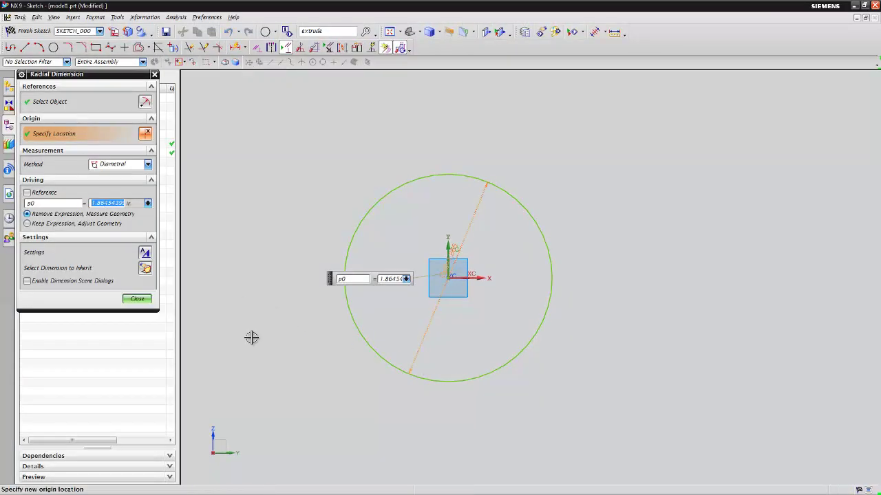
{"action": "type", "text": "3"}
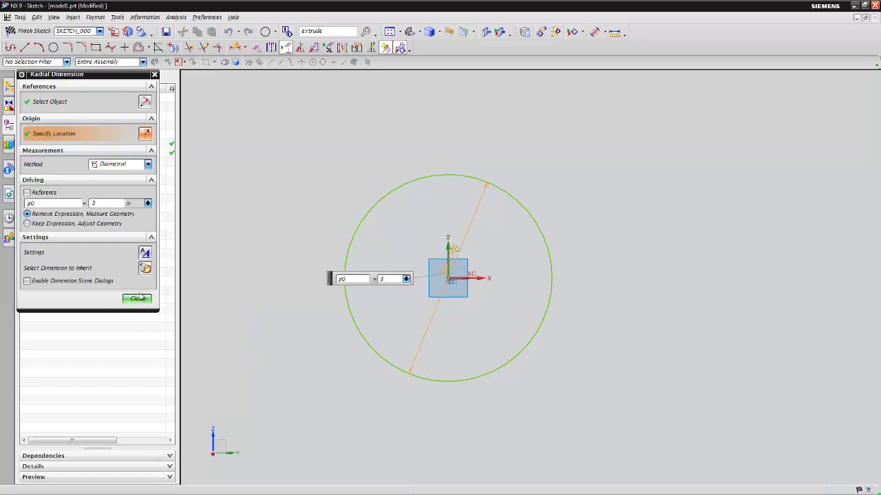
{"action": "left_click", "coordinate": [137, 299]}
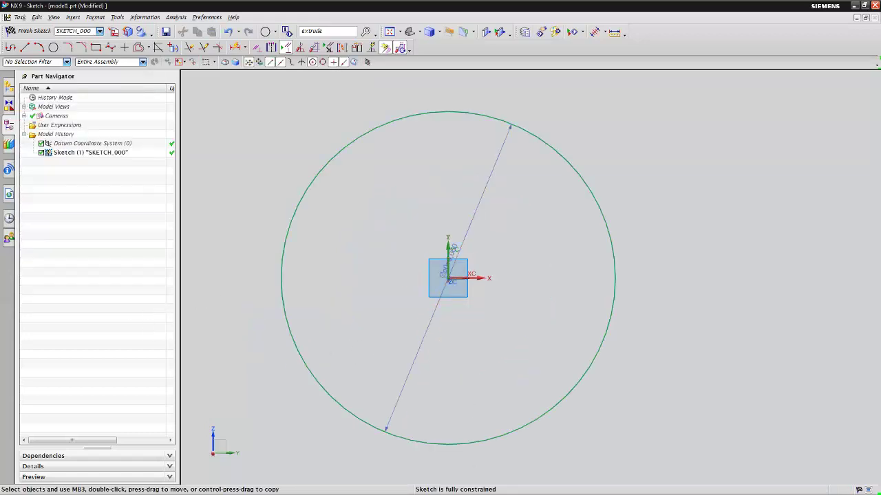
{"action": "mouse_move", "coordinate": [500, 376]}
{"action": "middle_mouse_down", "text": "shift"}
{"action": "mouse_move", "coordinate": [546, 328]}
{"action": "mouse_move", "coordinate": [540, 260]}
{"action": "mouse_move", "coordinate": [591, 240]}
{"action": "middle_mouse_up", "text": "shift"}
{"action": "type", "text": "CylinderProfile"}
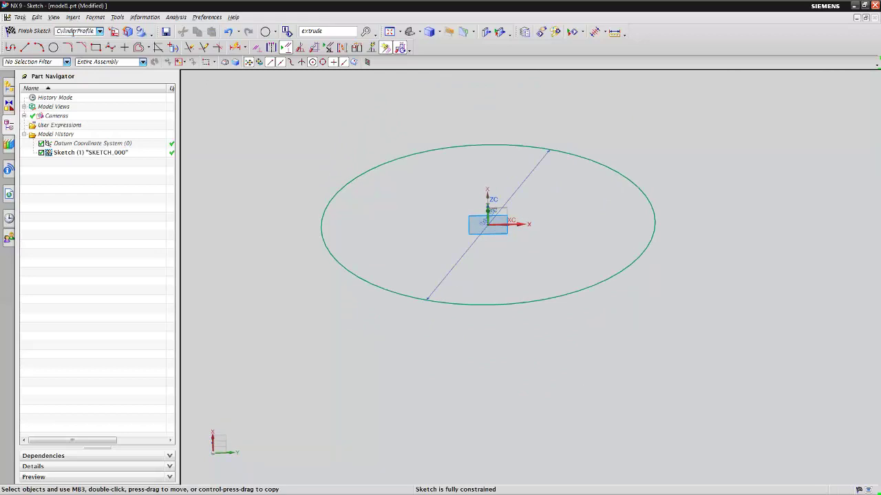
Name the sketch CYLINDERPROFILE and finish it.
{"action": "key", "text": "Return"}
{"action": "left_click", "coordinate": [26, 31]}
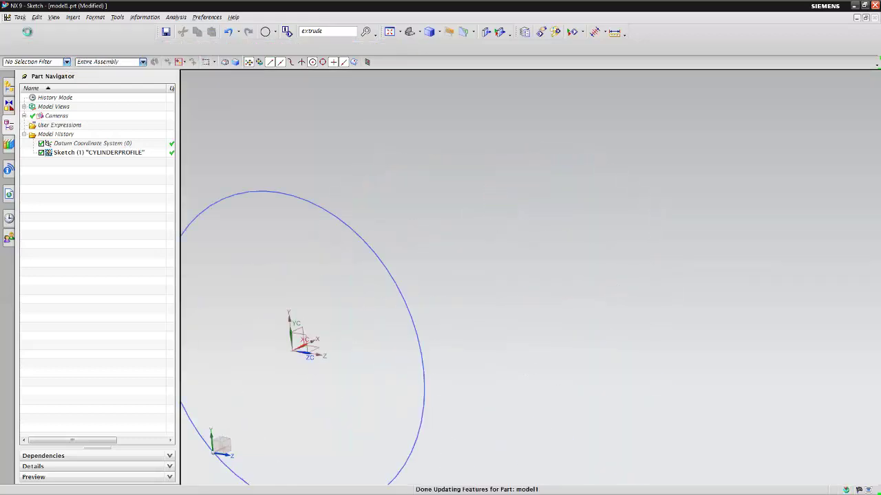
{"action": "middle_click_drag", "start_coordinate": [462, 218], "coordinate": [552, 149], "text": "shift"}
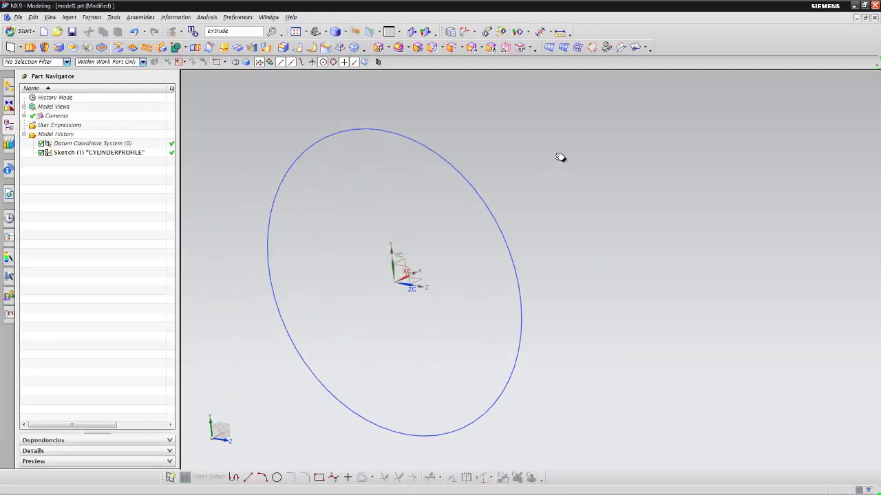
Extrude the CYLINDERPROFILE circle into a solid cylinder, Extrude (2).
{"action": "left_click", "coordinate": [30, 46]}
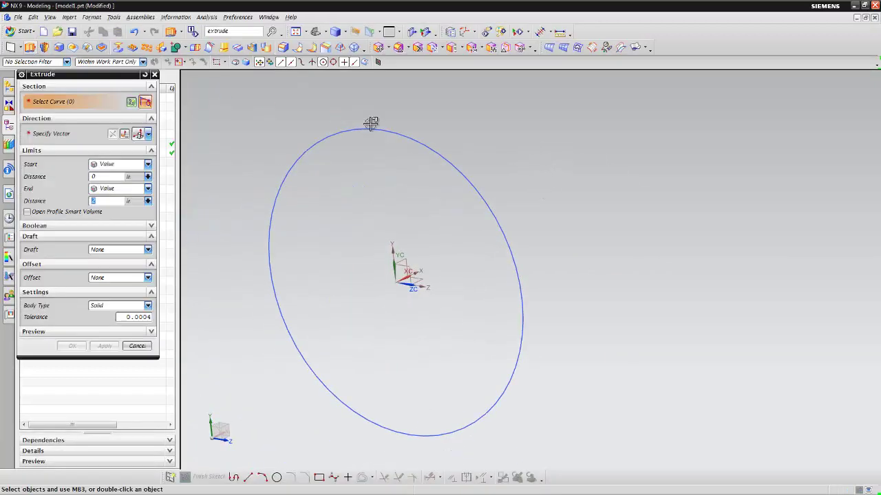
{"action": "left_click", "coordinate": [370, 128]}
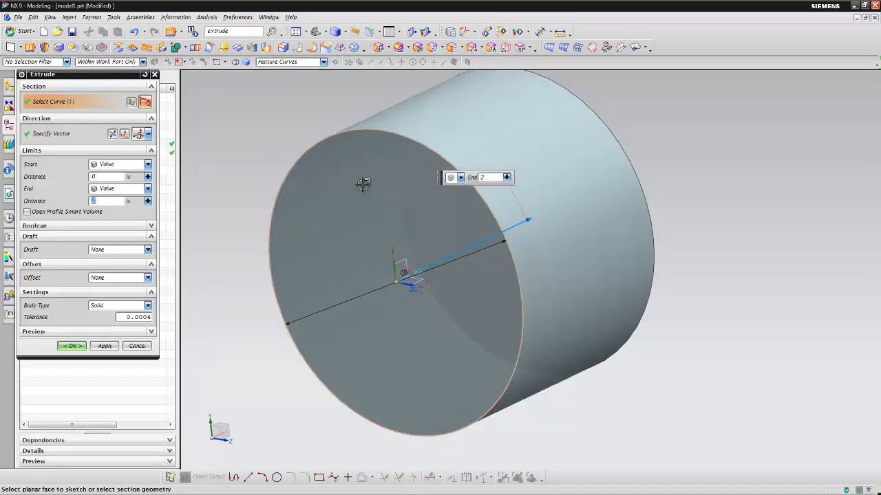
{"action": "left_click", "coordinate": [71, 346]}
{"action": "scroll", "coordinate": [241, 357], "scroll_direction": "down", "scroll_amount": 3}
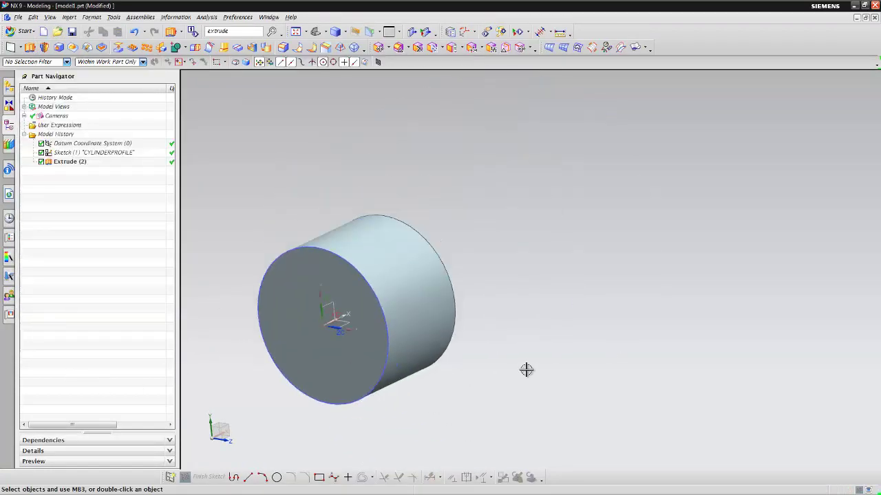
{"action": "mouse_move", "coordinate": [495, 373]}
{"action": "middle_mouse_down"}
{"action": "mouse_move", "coordinate": [471, 382]}
{"action": "mouse_move", "coordinate": [625, 297]}
{"action": "middle_mouse_up"}
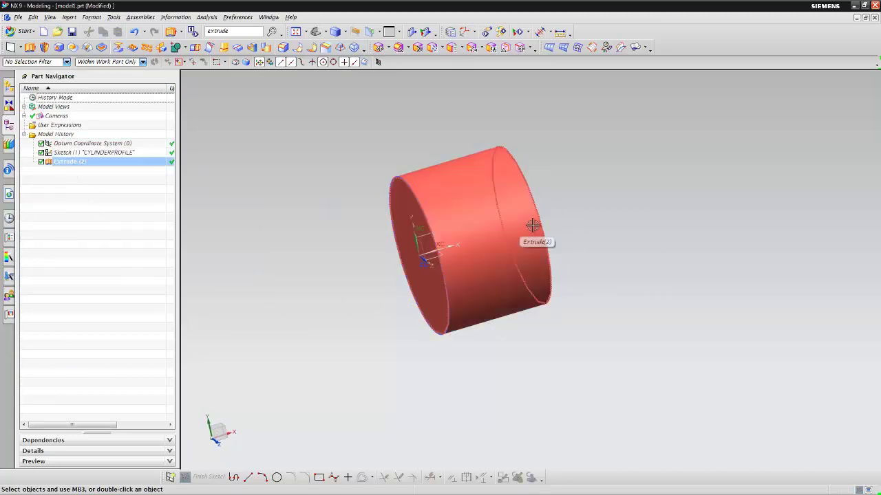
Delete the Extrude (2) cylinder feature.
{"action": "left_click", "coordinate": [551, 255]}
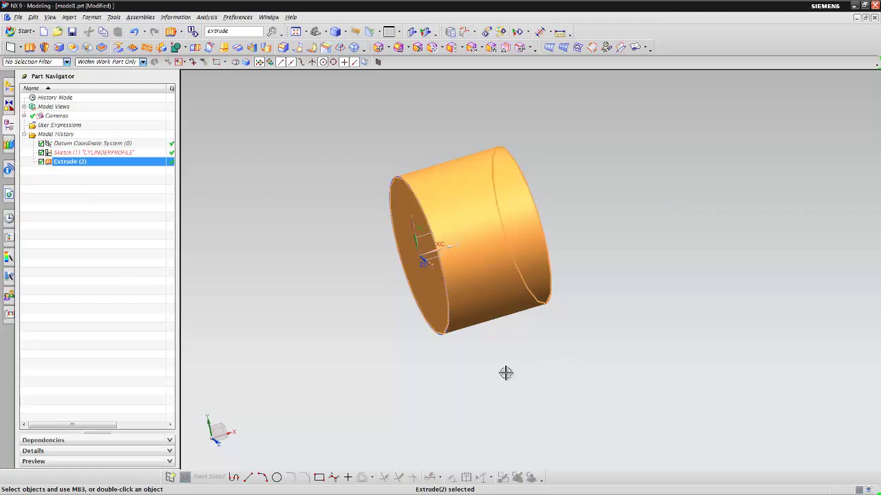
{"action": "key", "text": "Delete"}
{"action": "mouse_move", "coordinate": [352, 313]}
{"action": "middle_mouse_down"}
{"action": "mouse_move", "coordinate": [391, 297]}
{"action": "mouse_move", "coordinate": [227, 167]}
{"action": "middle_mouse_up"}
Reopen the CYLINDERPROFILE sketch using Edit with Rollback.
{"action": "left_click", "coordinate": [100, 153]}
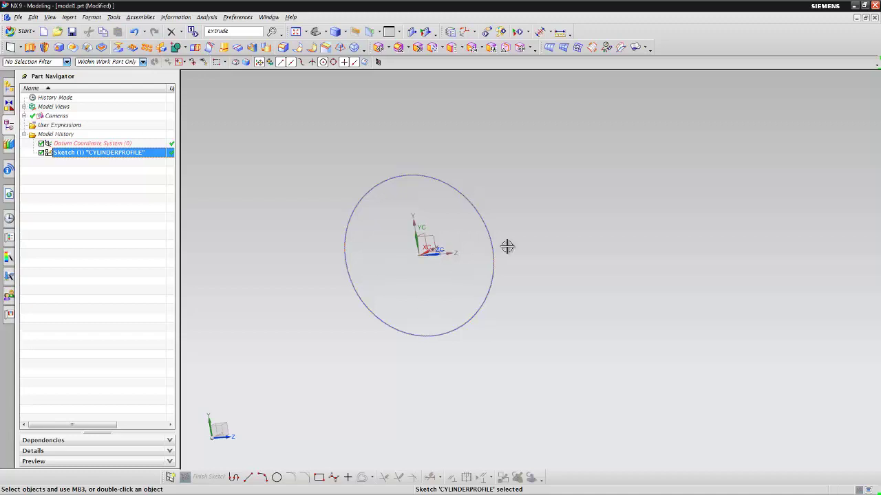
{"action": "left_click", "coordinate": [94, 145]}
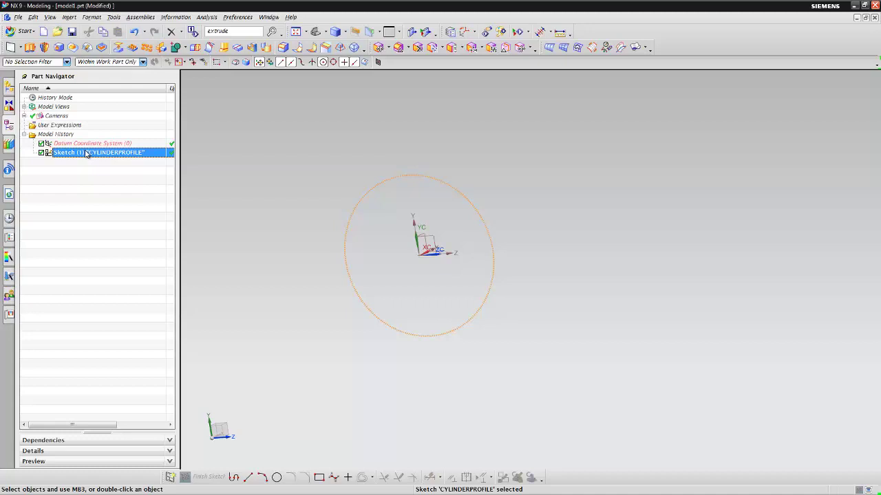
{"action": "double_click", "coordinate": [87, 152]}
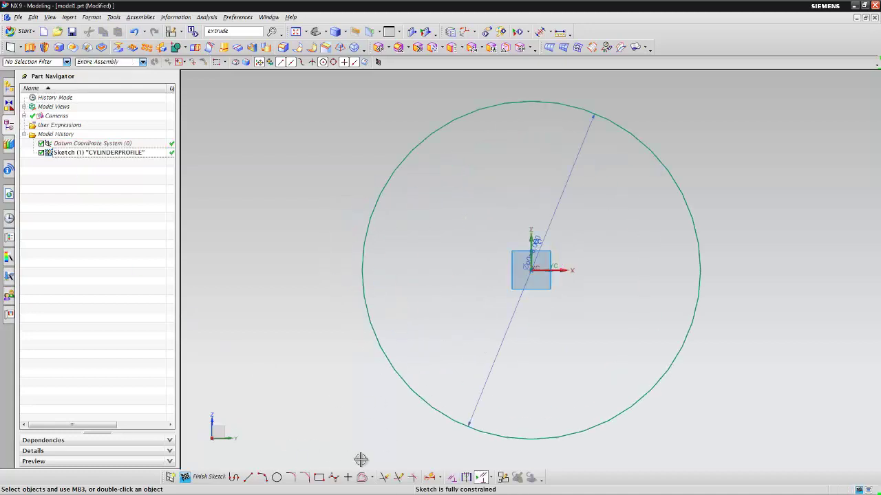
{"action": "left_click", "coordinate": [204, 478]}
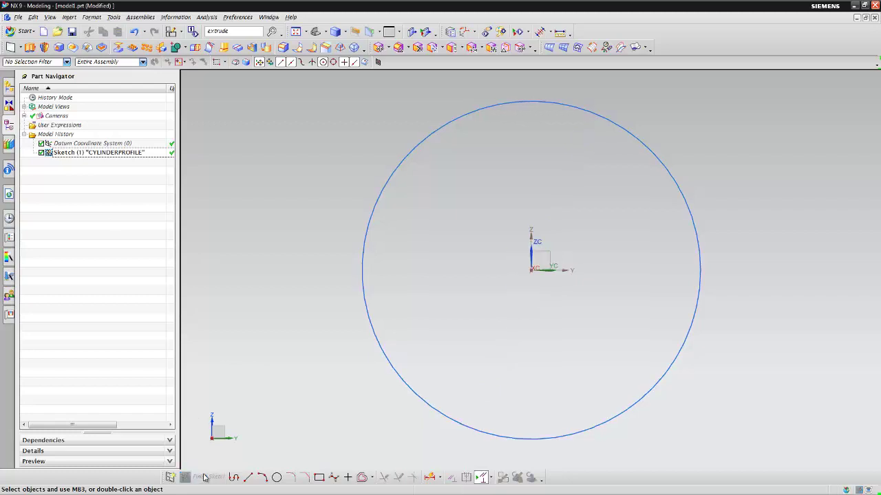
{"action": "right_click", "coordinate": [66, 152]}
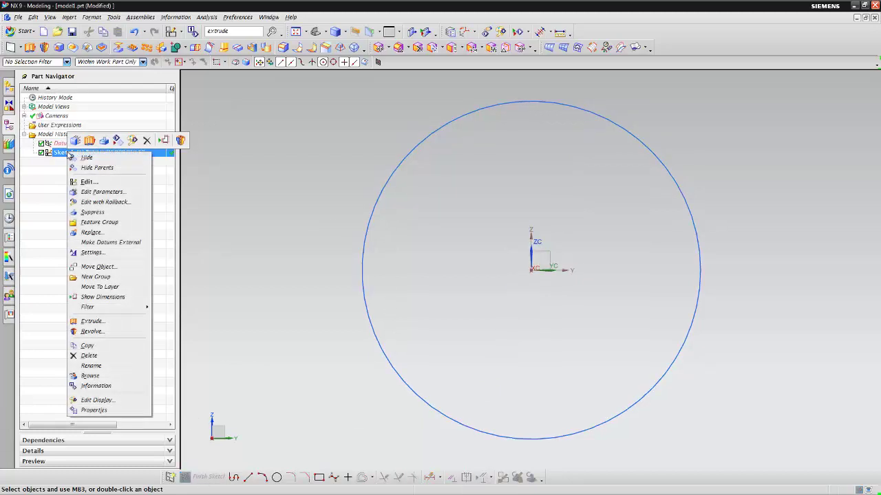
{"action": "left_click", "coordinate": [100, 203]}
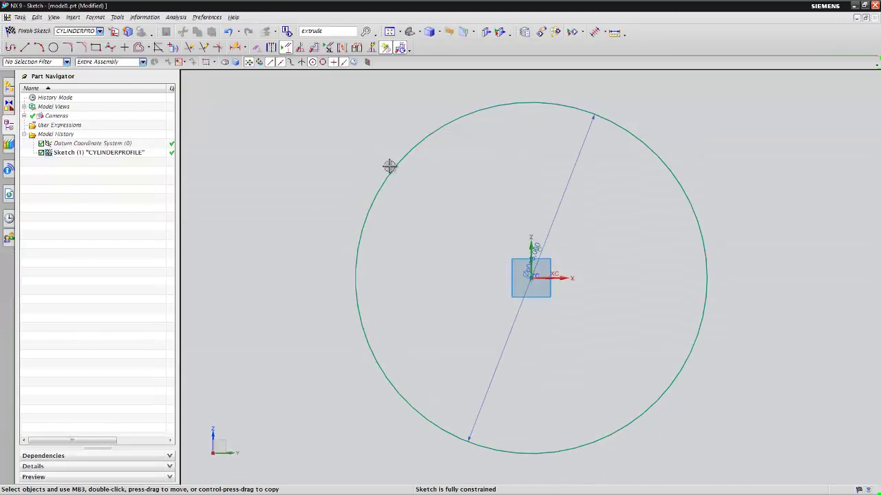
{"action": "scroll", "coordinate": [499, 294], "scroll_direction": "down", "scroll_amount": 2}
{"action": "scroll", "coordinate": [329, 281], "scroll_direction": "down", "scroll_amount": 2}
{"action": "scroll", "coordinate": [324, 328], "scroll_direction": "down", "scroll_amount": 1}
{"action": "scroll", "coordinate": [324, 285], "scroll_direction": "down", "scroll_amount": 1}
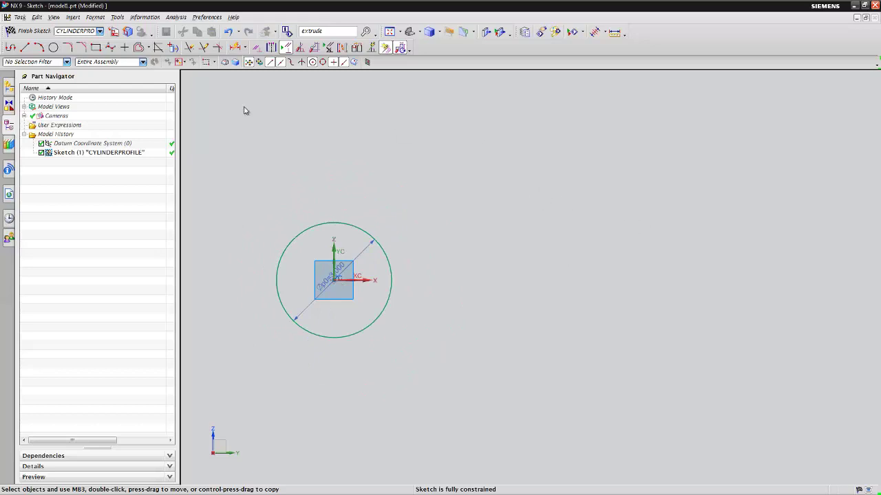
Draw a vertical line to the right of the circle.
{"action": "key", "text": "l"}
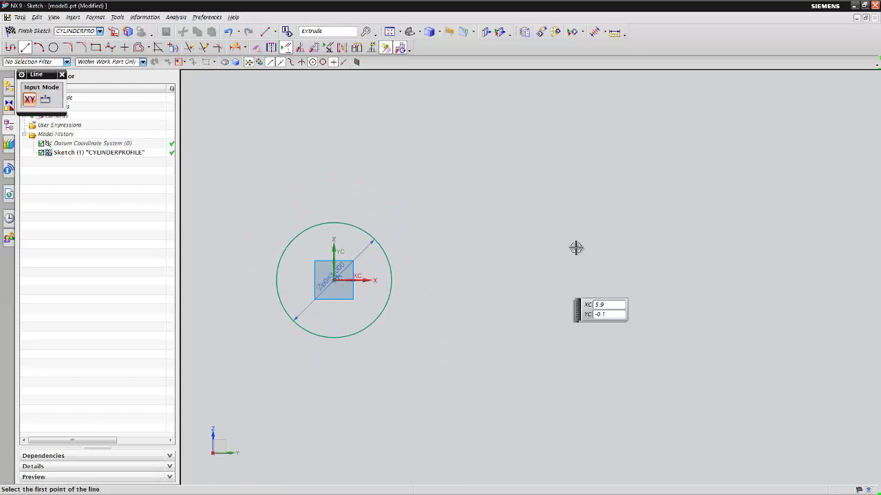
{"action": "left_click", "coordinate": [582, 344]}
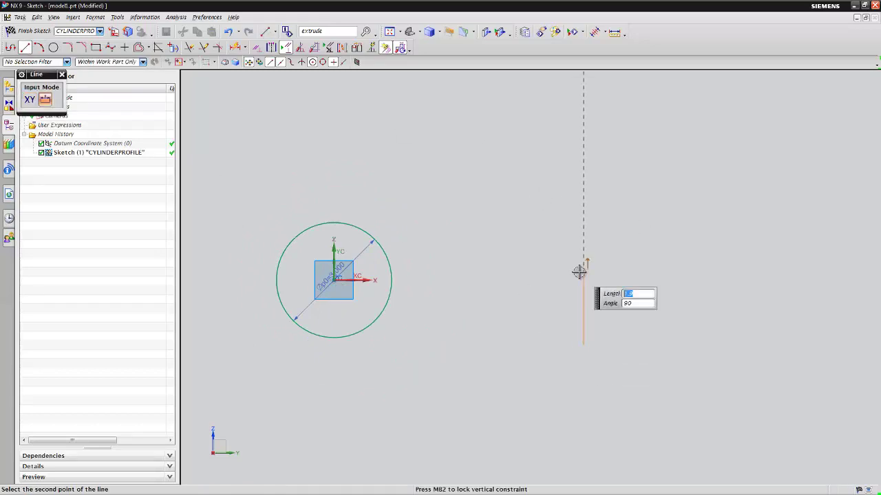
{"action": "left_click", "coordinate": [582, 220]}
{"action": "key", "text": "Escape"}
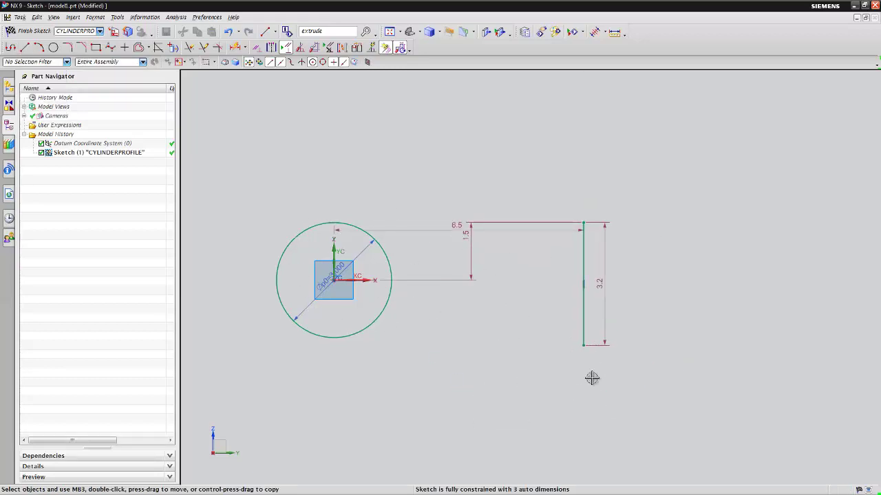
Change the 6.5 horizontal distance dimension to 7.
{"action": "left_click_drag", "start_coordinate": [456, 229], "coordinate": [458, 165]}
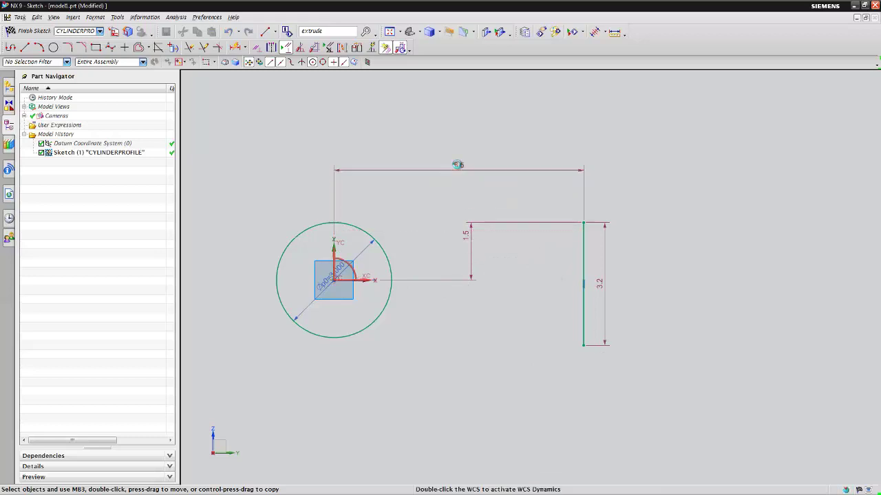
{"action": "left_click", "coordinate": [451, 166]}
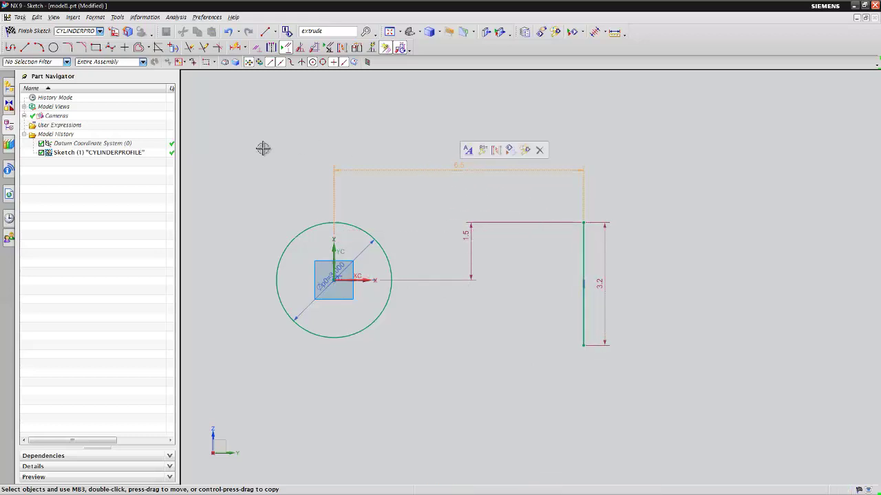
{"action": "double_click", "coordinate": [452, 169]}
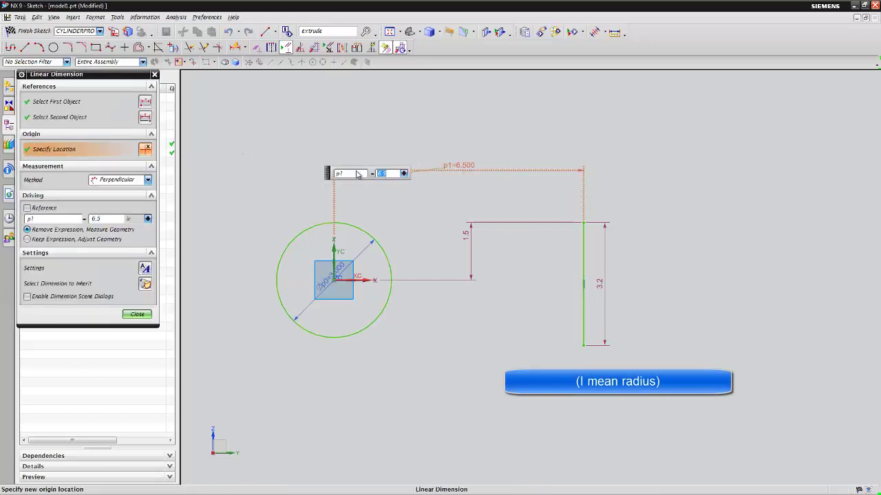
{"action": "type", "text": "7"}
{"action": "key", "text": "Return"}
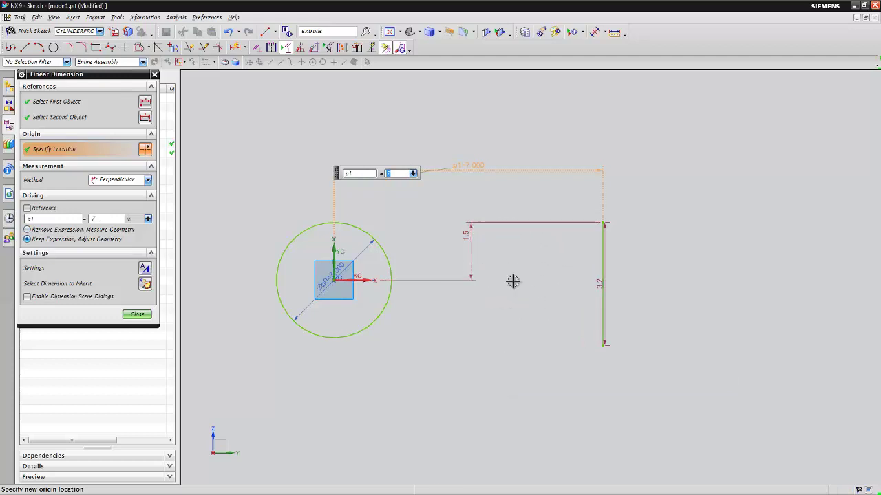
{"action": "left_click", "coordinate": [466, 251]}
{"action": "middle_click", "coordinate": [466, 251]}
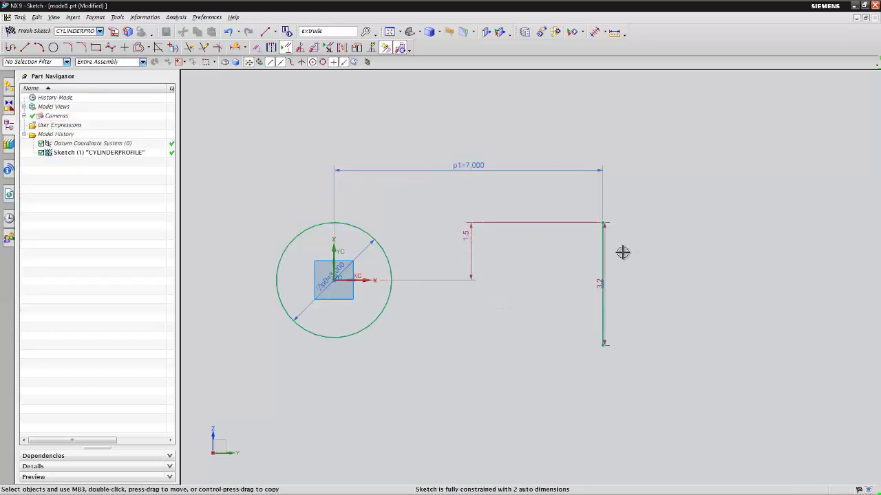
Change the 1.5 step height dimension to 1.
{"action": "left_click_drag", "start_coordinate": [603, 282], "coordinate": [695, 286]}
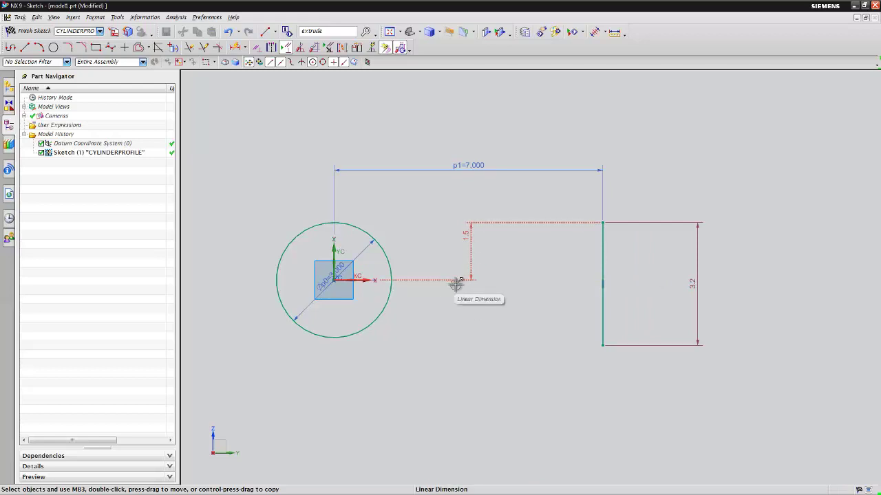
{"action": "left_click", "coordinate": [456, 280]}
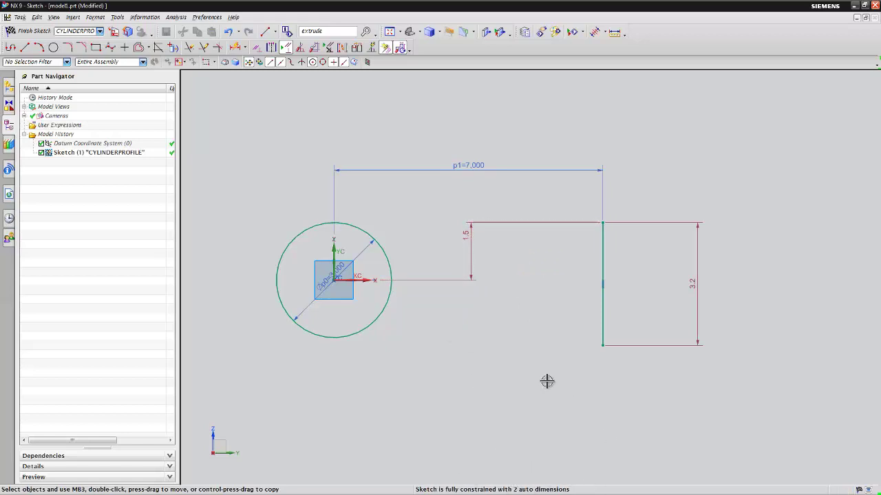
{"action": "double_click", "coordinate": [471, 244]}
{"action": "type", "text": "1"}
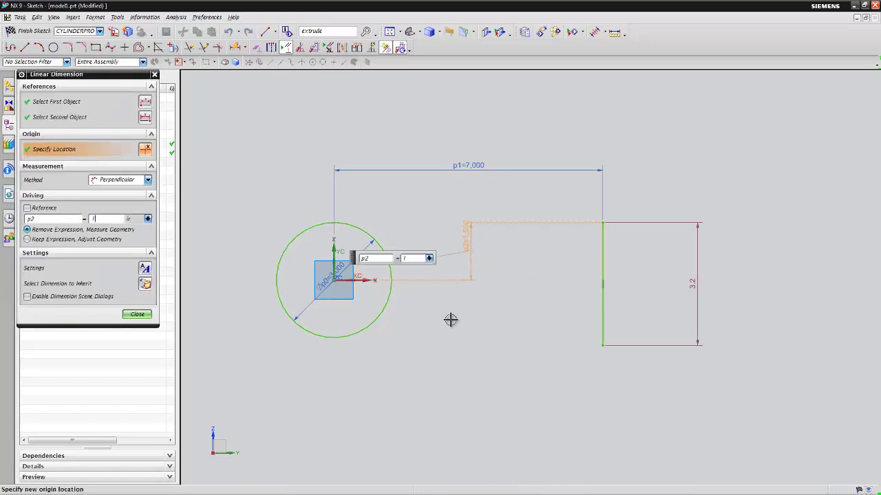
{"action": "key", "text": "Return"}
{"action": "middle_click", "coordinate": [642, 328]}
Change the 3.2 vertical line length dimension to 2.
{"action": "double_click", "coordinate": [692, 309]}
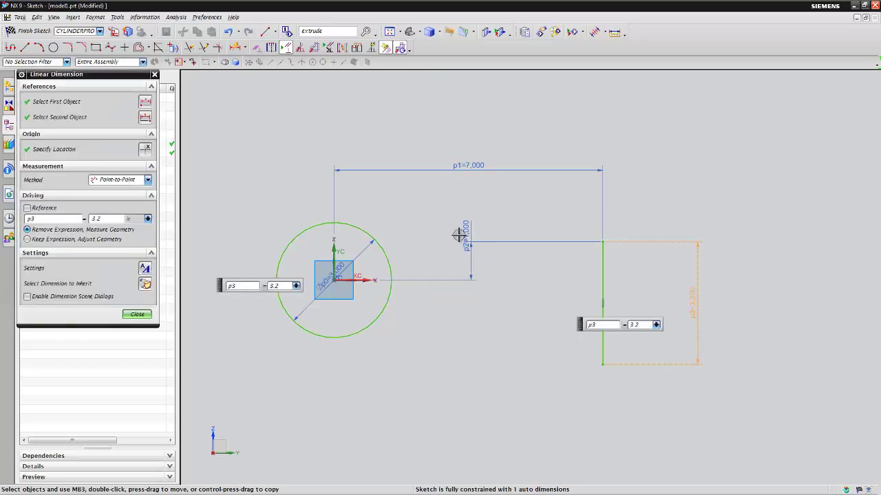
{"action": "type", "text": "2"}
{"action": "key", "text": "Return"}
{"action": "middle_click", "coordinate": [551, 378]}
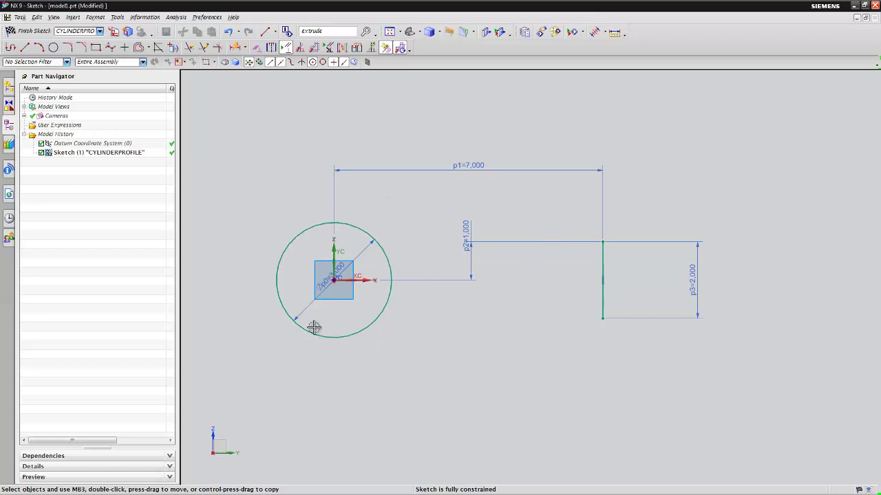
{"action": "left_click", "coordinate": [602, 320]}
{"action": "mouse_move", "coordinate": [556, 342]}
{"action": "middle_mouse_down"}
{"action": "mouse_move", "coordinate": [548, 292]}
{"action": "mouse_move", "coordinate": [519, 309]}
{"action": "middle_mouse_up"}
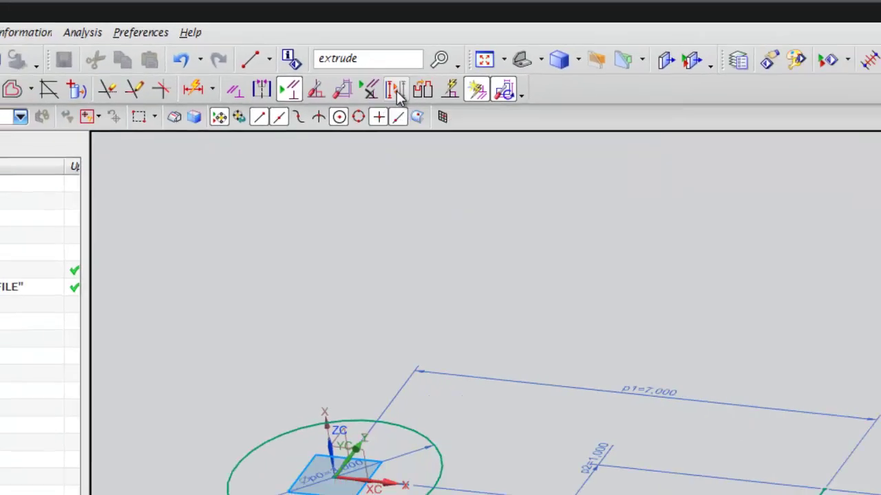
Convert the vertical line to reference geometry.
{"action": "left_click", "coordinate": [448, 133]}
{"action": "left_click", "coordinate": [552, 289]}
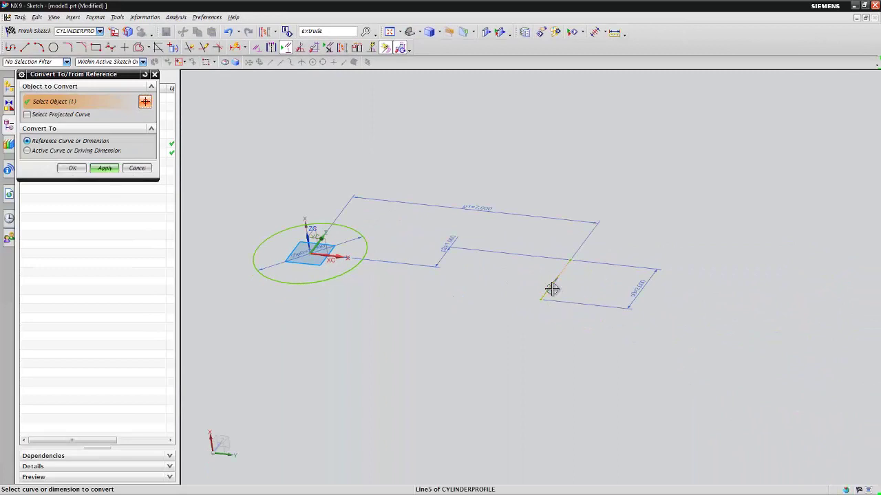
{"action": "left_click", "coordinate": [68, 169]}
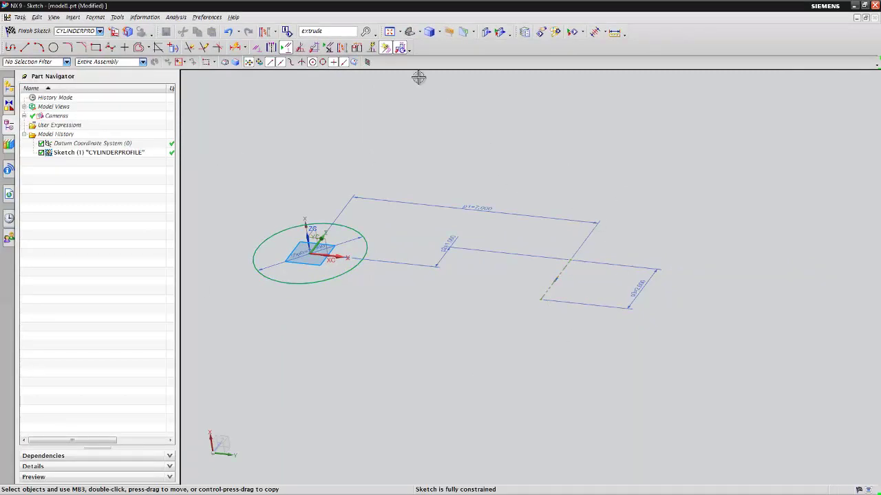
Finish the sketch and return to Modeling.
{"action": "left_click", "coordinate": [27, 31]}
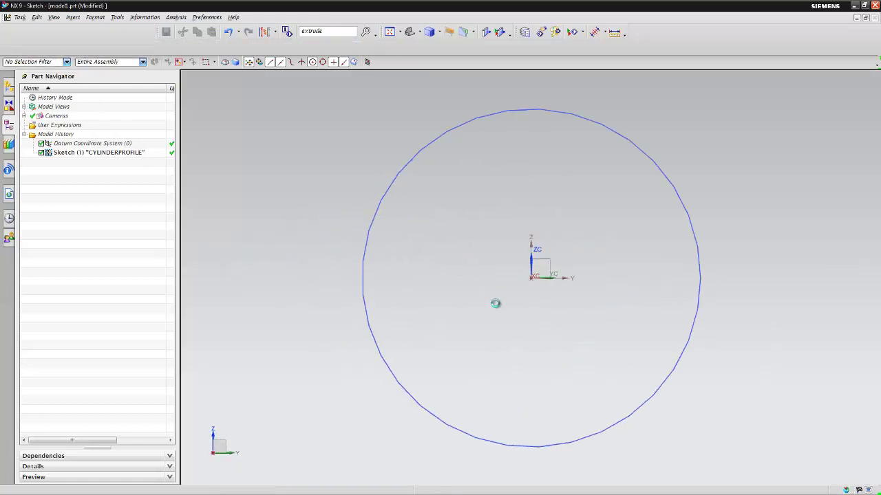
{"action": "middle_click_drag", "start_coordinate": [496, 305], "coordinate": [364, 207]}
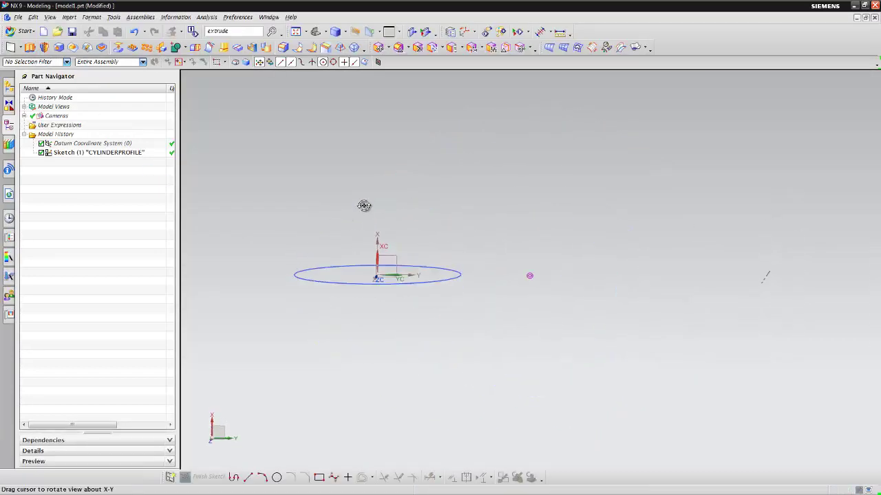
{"action": "middle_click_drag", "start_coordinate": [364, 207], "coordinate": [409, 236]}
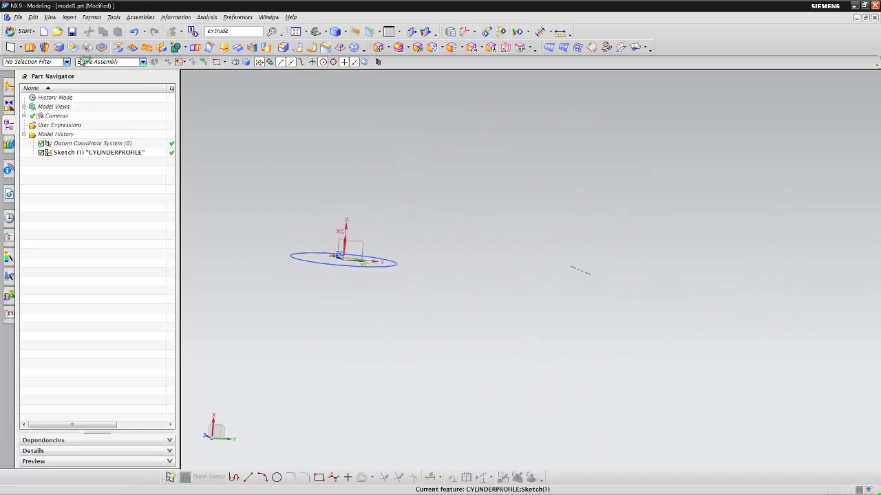
Revolve the circle 360° about the reference line, creating Revolve (3).
{"action": "left_click", "coordinate": [44, 48]}
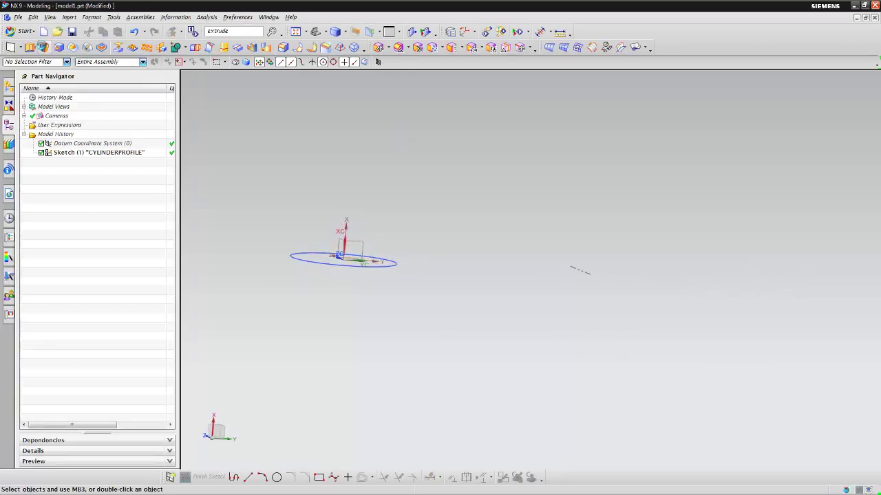
{"action": "left_click", "coordinate": [307, 259]}
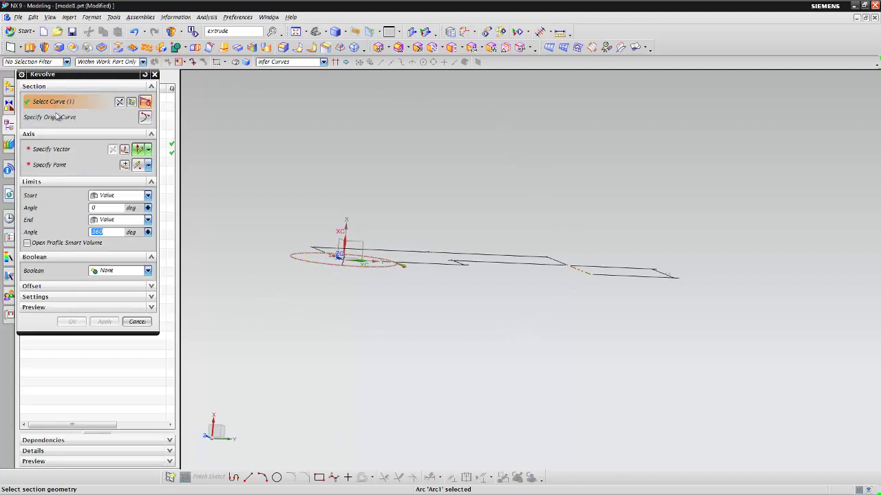
{"action": "left_click", "coordinate": [55, 149]}
{"action": "left_click", "coordinate": [577, 268]}
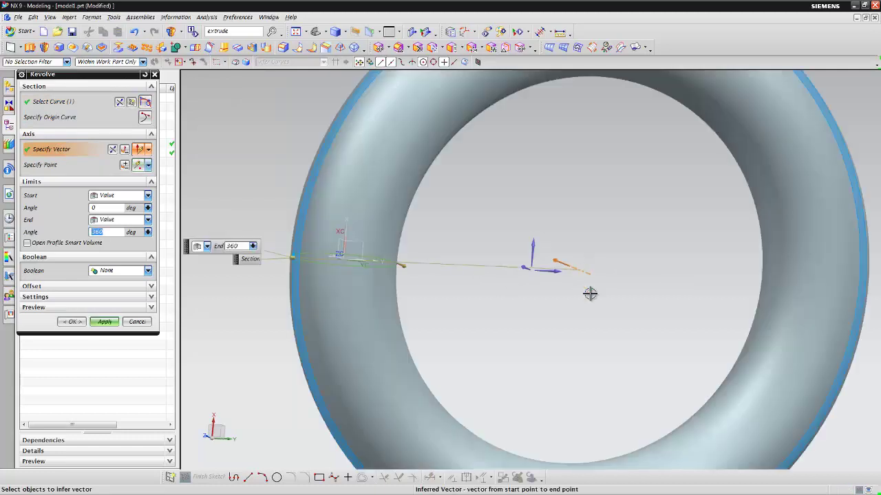
{"action": "mouse_move", "coordinate": [554, 305]}
{"action": "middle_mouse_down"}
{"action": "mouse_move", "coordinate": [563, 252]}
{"action": "mouse_move", "coordinate": [569, 261]}
{"action": "middle_mouse_up"}
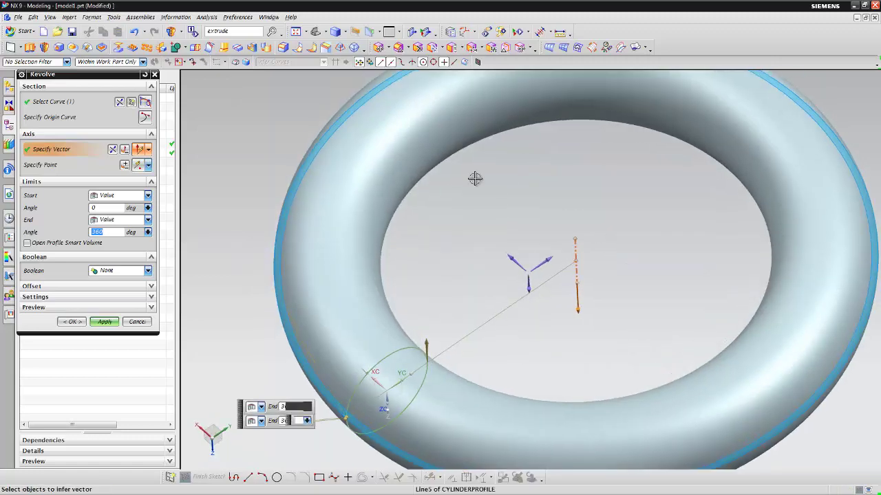
{"action": "left_click", "coordinate": [72, 322]}
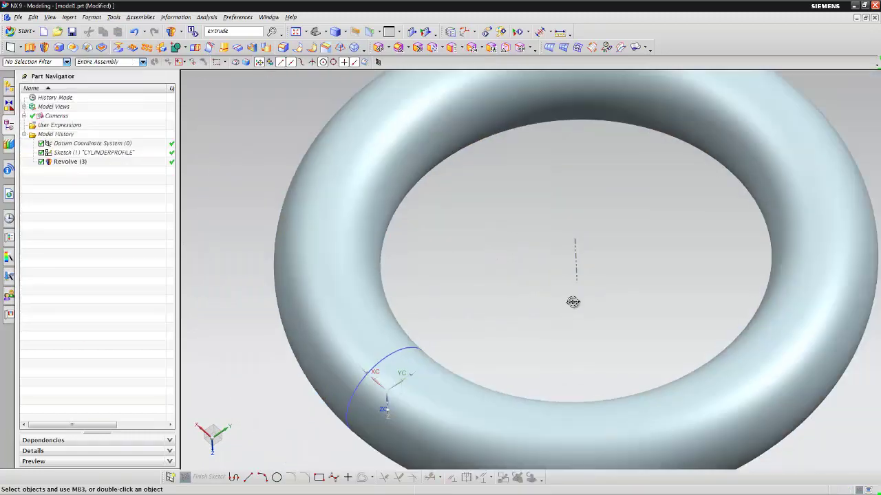
{"action": "mouse_move", "coordinate": [573, 302]}
{"action": "middle_mouse_down"}
{"action": "mouse_move", "coordinate": [570, 271]}
{"action": "mouse_move", "coordinate": [564, 283]}
{"action": "mouse_move", "coordinate": [558, 275]}
{"action": "mouse_move", "coordinate": [558, 235]}
{"action": "middle_mouse_up"}
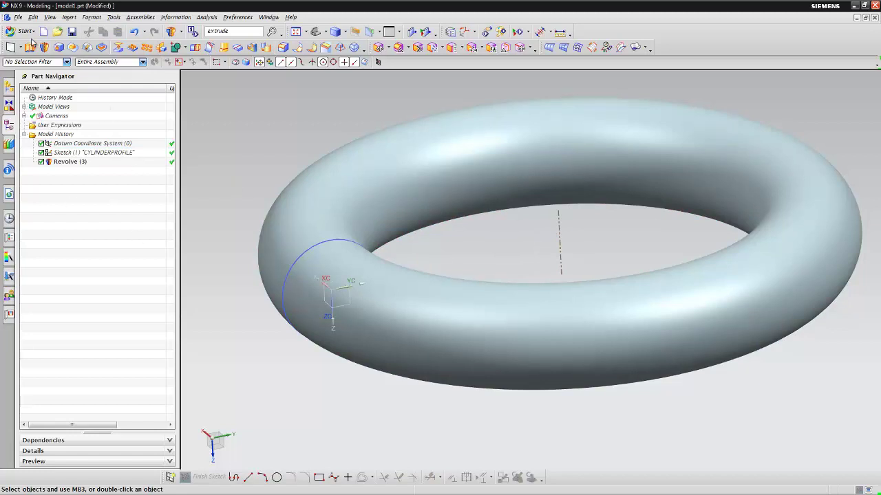
Delete the Revolve feature and its sketch from the model history.
{"action": "left_click", "coordinate": [67, 161]}
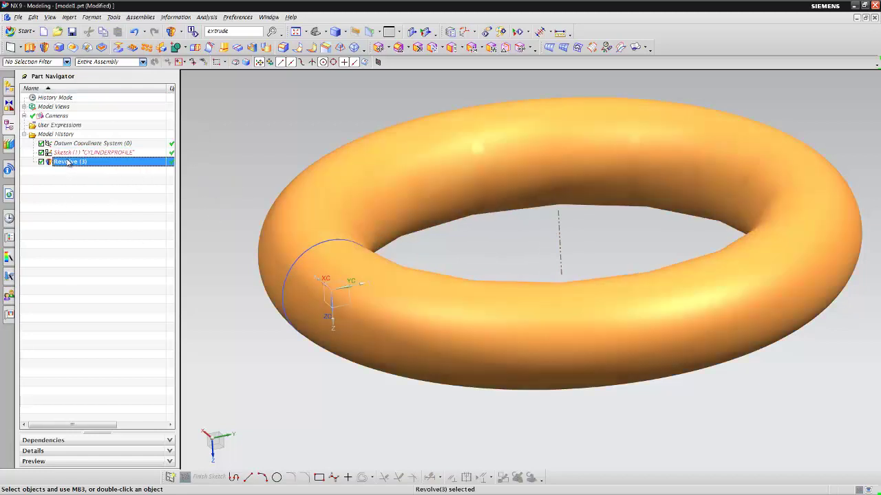
{"action": "left_click", "coordinate": [67, 152], "text": "ctrl"}
{"action": "right_click", "coordinate": [67, 153]}
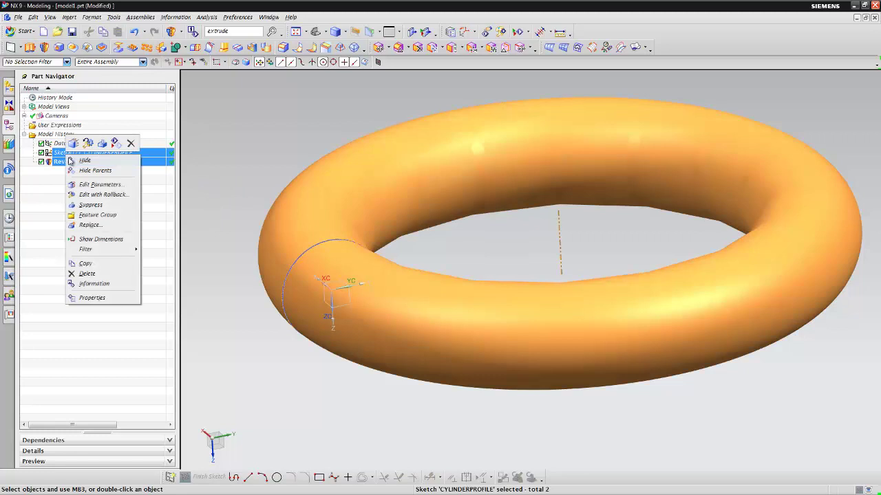
{"action": "left_click", "coordinate": [88, 274]}
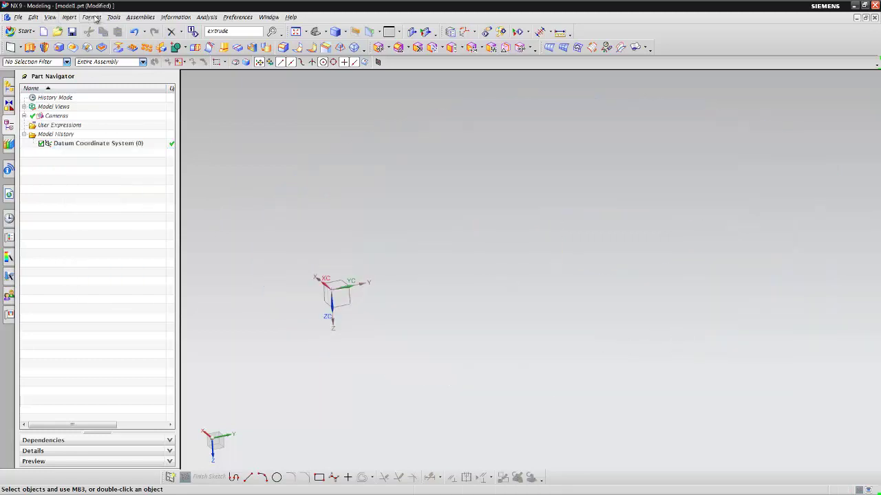
Create a new sketch in the task environment on the default plane.
{"action": "left_click", "coordinate": [68, 17]}
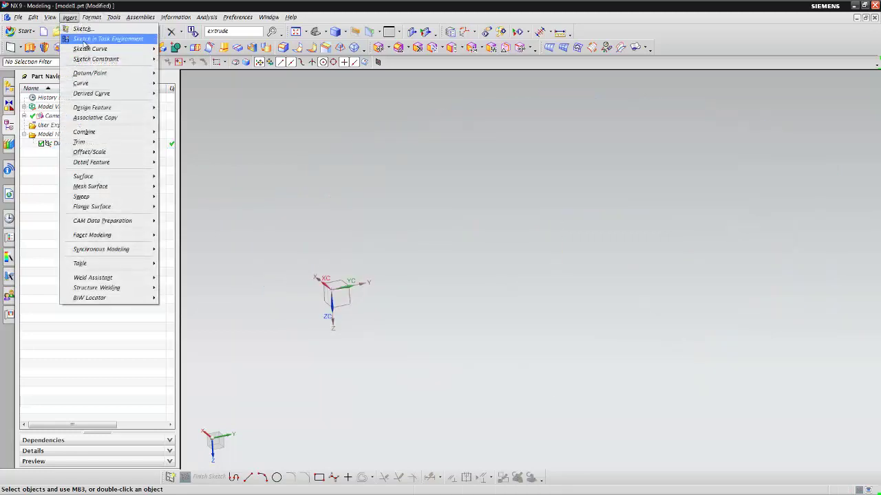
{"action": "left_click", "coordinate": [82, 39]}
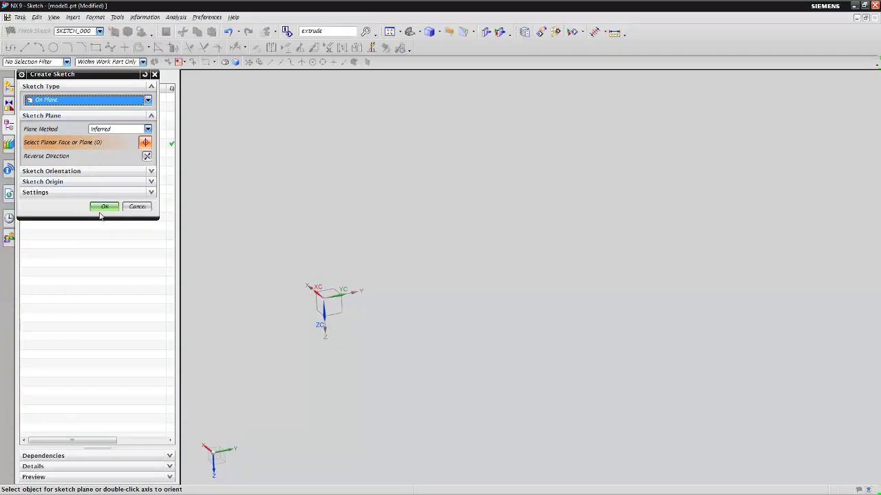
{"action": "left_click", "coordinate": [104, 208]}
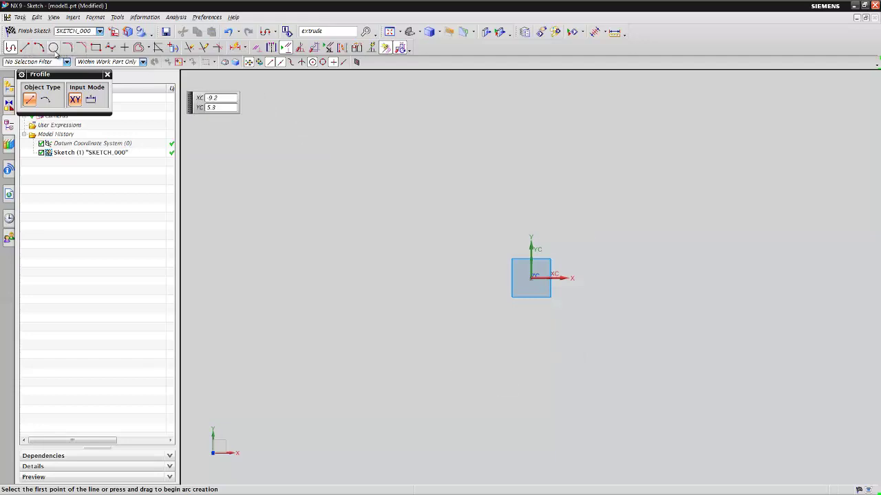
Draw a circle centred on the datum origin.
{"action": "left_click", "coordinate": [53, 48]}
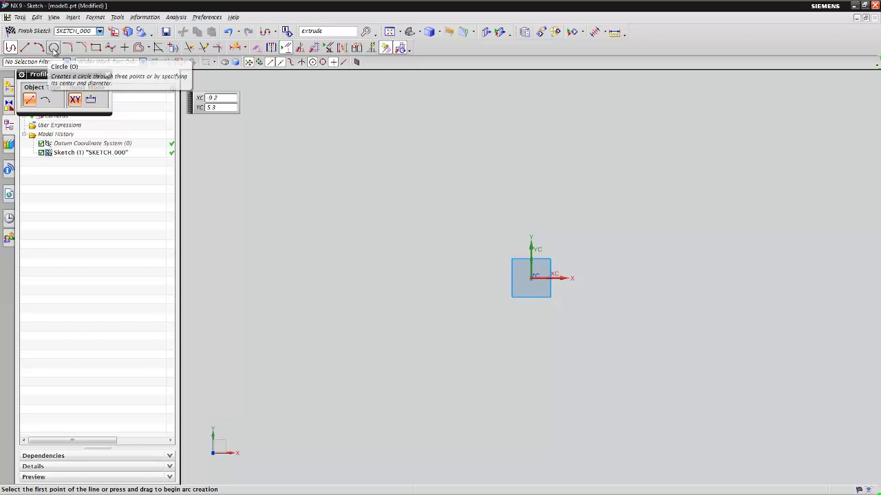
{"action": "left_click", "coordinate": [532, 277]}
{"action": "left_click", "coordinate": [604, 225]}
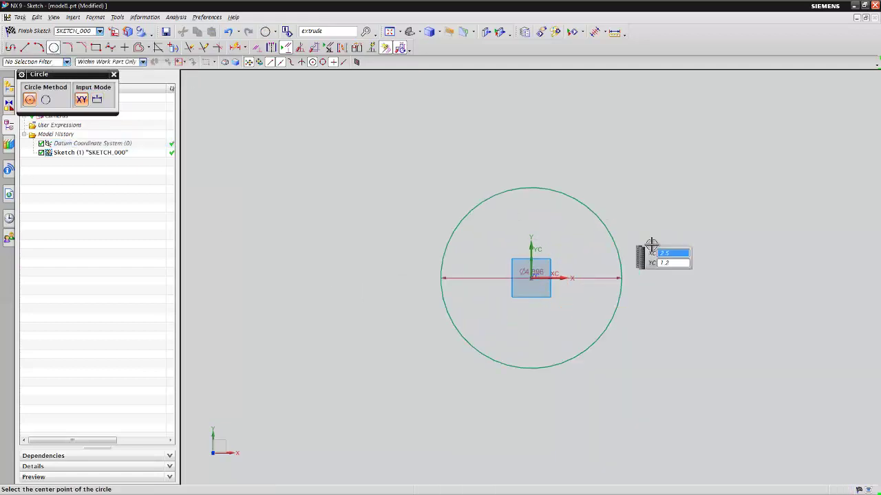
{"action": "key", "text": "Escape"}
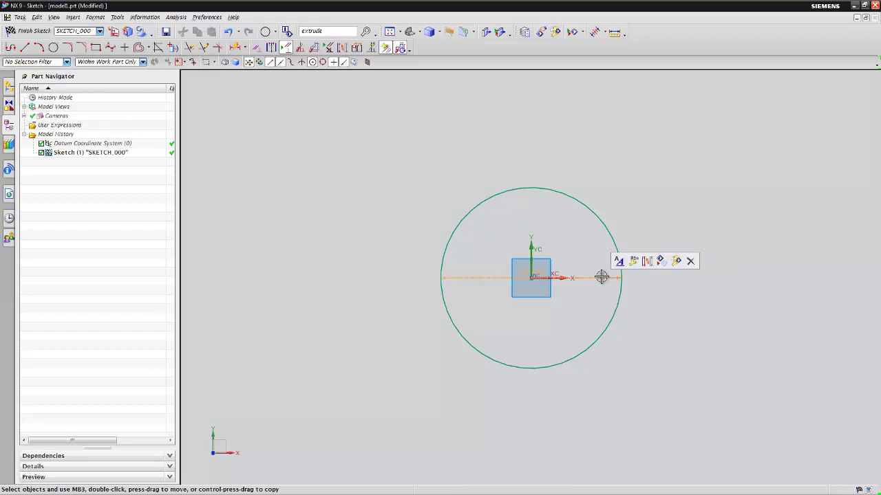
Reposition the circle's diameter dimension and set it to 3.
{"action": "left_click_drag", "start_coordinate": [600, 278], "coordinate": [709, 239]}
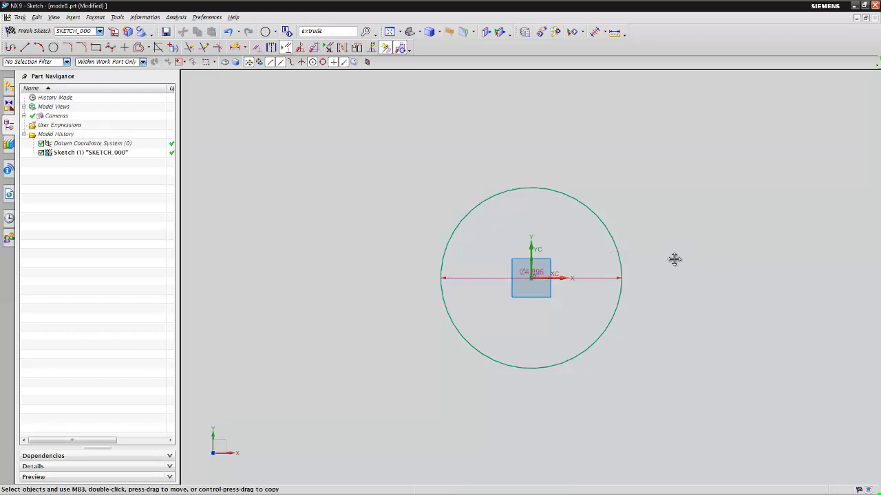
{"action": "double_click", "coordinate": [709, 239]}
{"action": "type", "text": "3"}
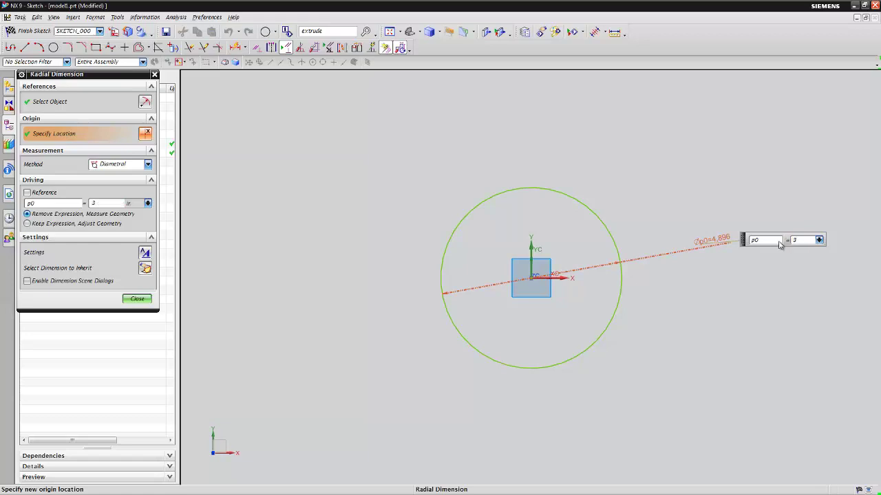
{"action": "key", "text": "Return"}
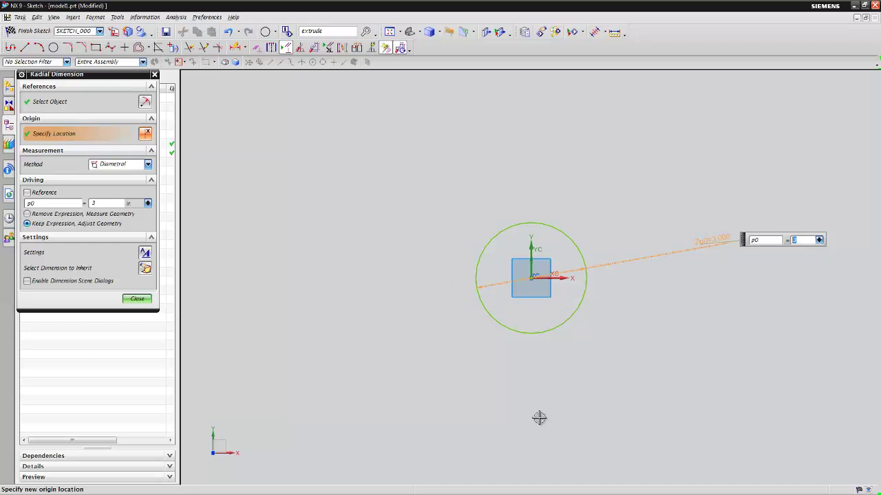
{"action": "key", "text": "Escape"}
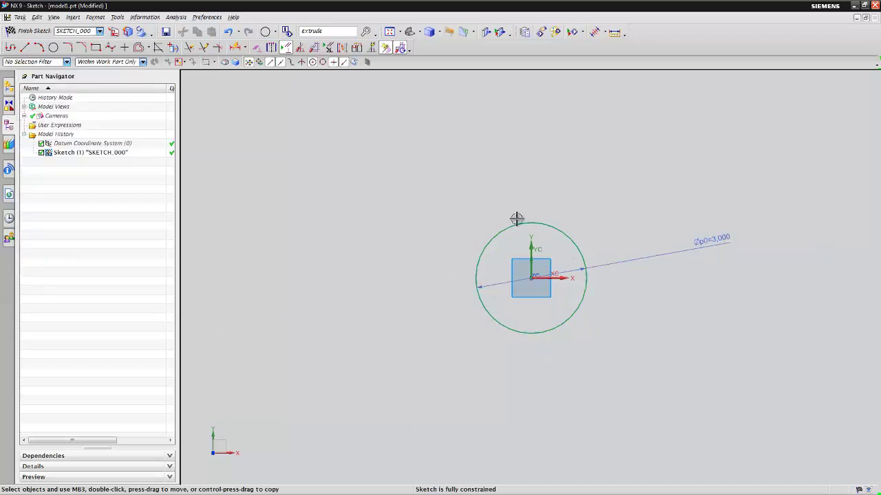
{"action": "middle_click_drag", "start_coordinate": [411, 216], "coordinate": [321, 194], "text": "shift"}
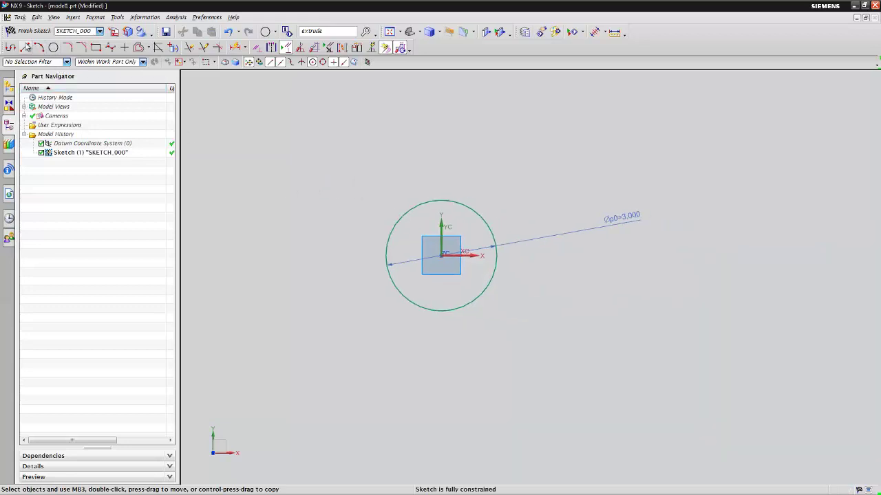
Draw a horizontal base line 7 long below the circle.
{"action": "left_click", "coordinate": [26, 47]}
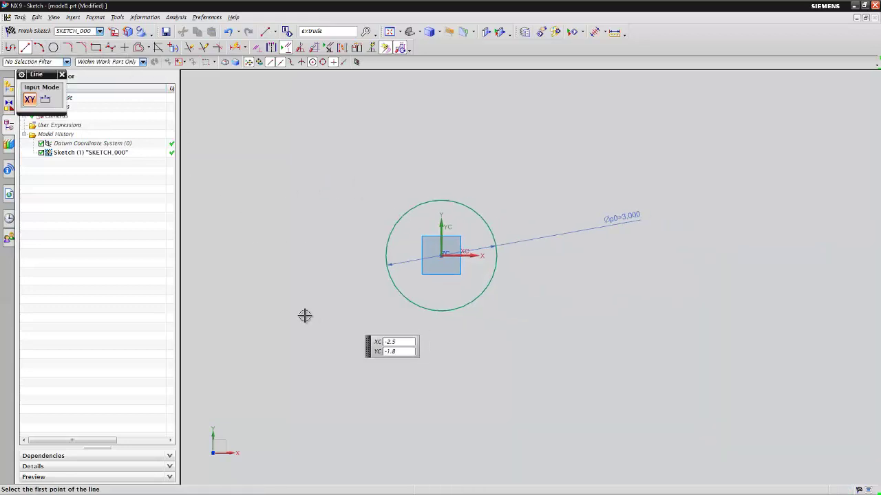
{"action": "type", "text": "-3.7"}
{"action": "key", "text": "Return"}
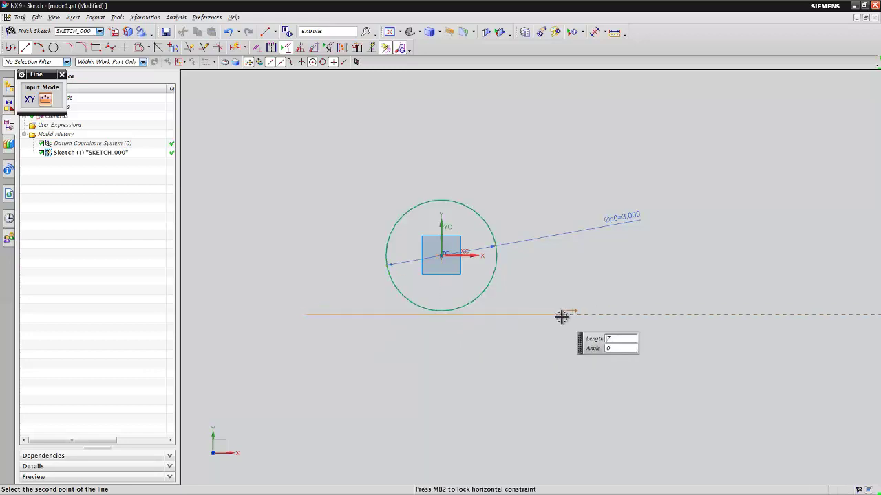
{"action": "left_click", "coordinate": [561, 317]}
{"action": "key", "text": "Escape"}
{"action": "scroll", "coordinate": [438, 333], "scroll_direction": "up", "scroll_amount": 1}
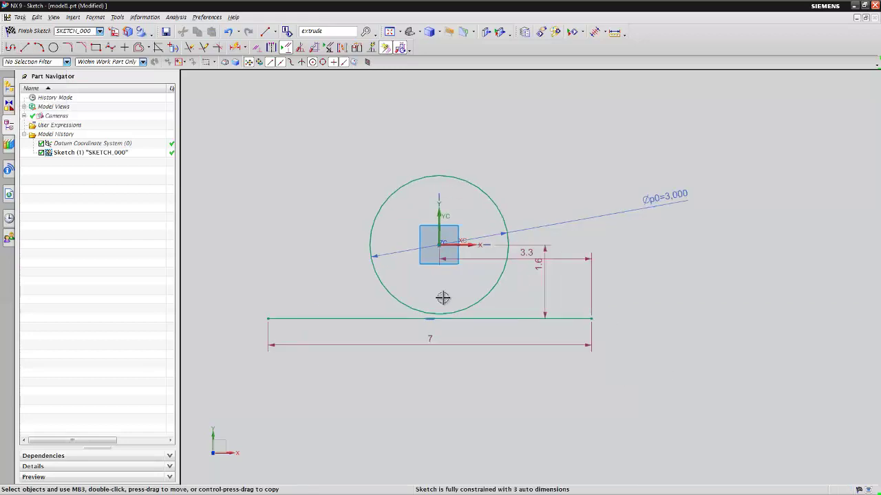
{"action": "scroll", "coordinate": [438, 333], "scroll_direction": "up", "scroll_amount": 1}
{"action": "middle_click_drag", "start_coordinate": [460, 295], "coordinate": [517, 232], "text": "shift"}
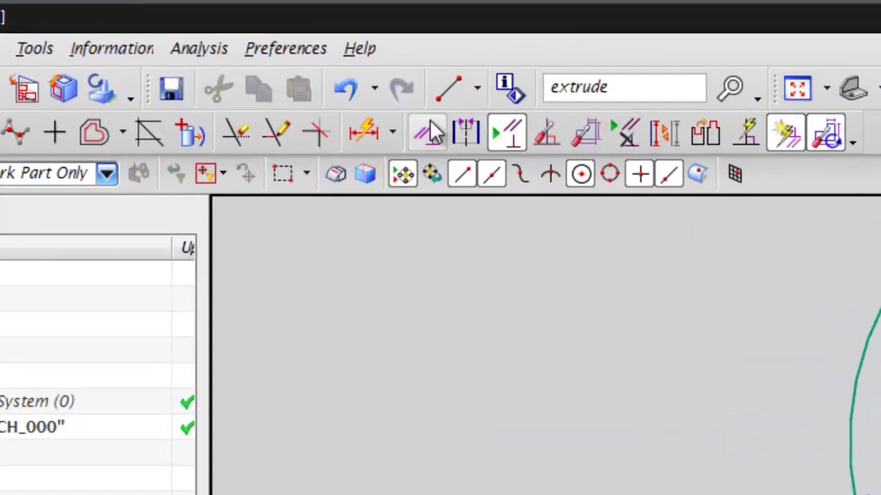
Apply a Tangent constraint between the circle and the base line.
{"action": "left_click", "coordinate": [425, 134]}
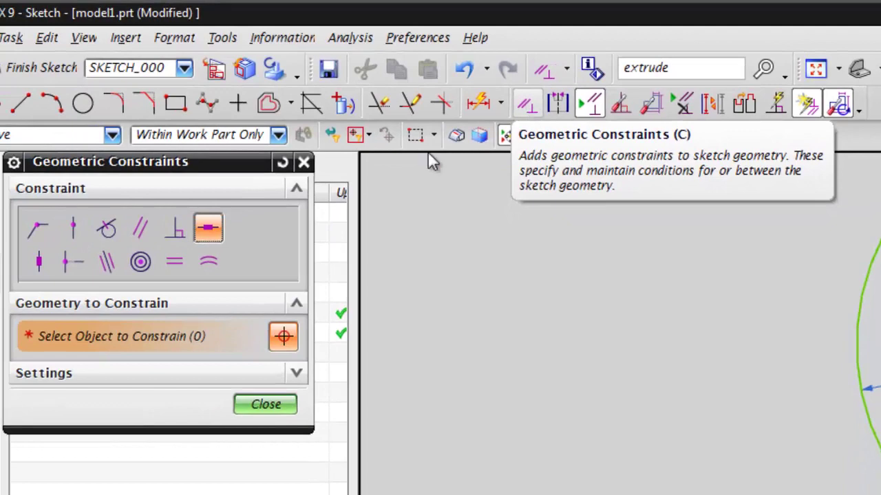
{"action": "left_click", "coordinate": [108, 229]}
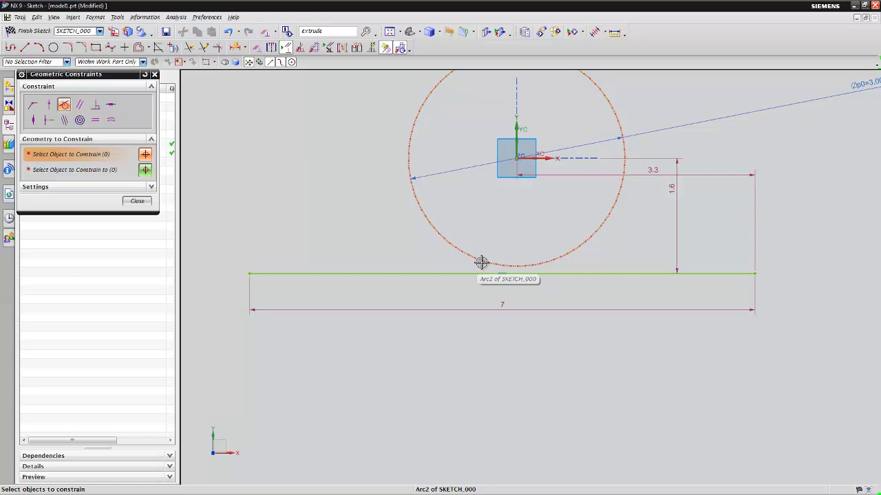
{"action": "left_click", "coordinate": [481, 262]}
{"action": "left_click", "coordinate": [24, 170]}
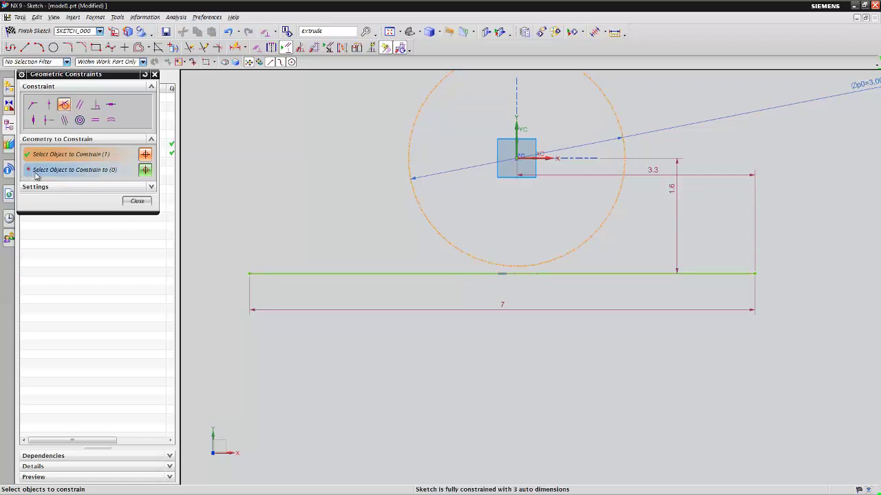
{"action": "left_click", "coordinate": [416, 271]}
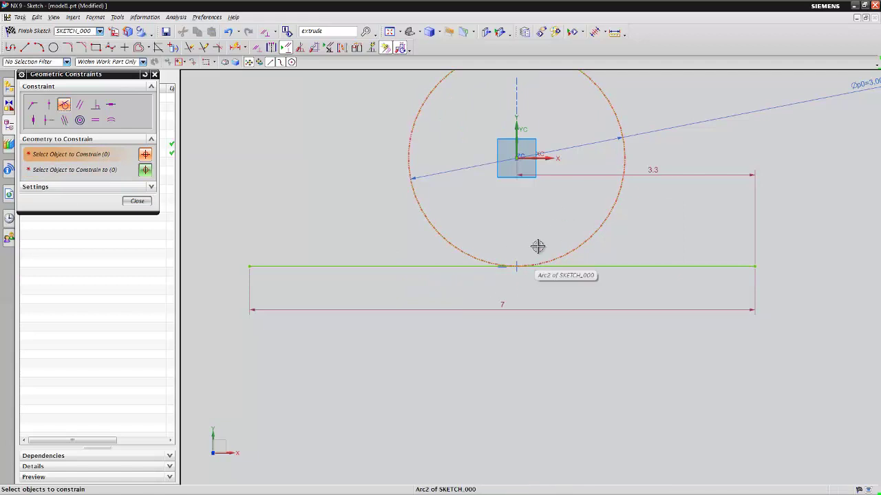
{"action": "middle_click_drag", "start_coordinate": [536, 254], "coordinate": [507, 313], "text": "shift"}
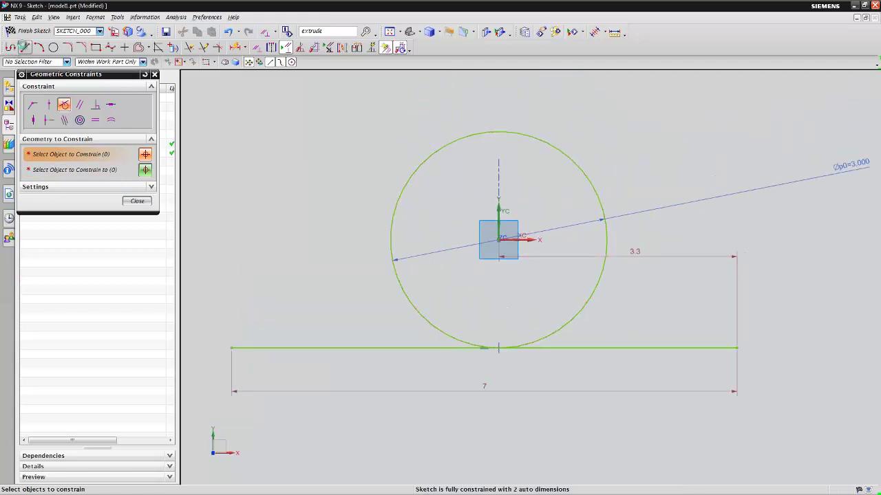
{"action": "left_click", "coordinate": [25, 47]}
Draw left and right sides from the base line's endpoints, each ending tangent above the circle.
{"action": "left_click", "coordinate": [230, 348]}
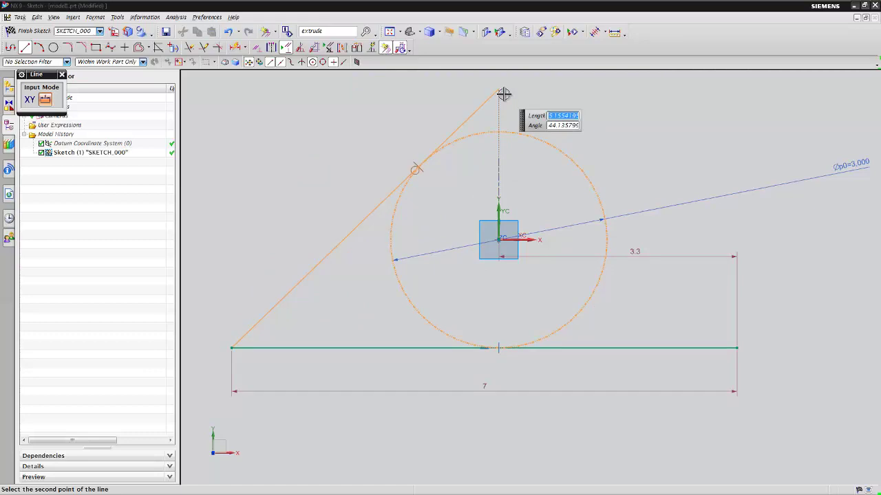
{"action": "left_click", "coordinate": [502, 91]}
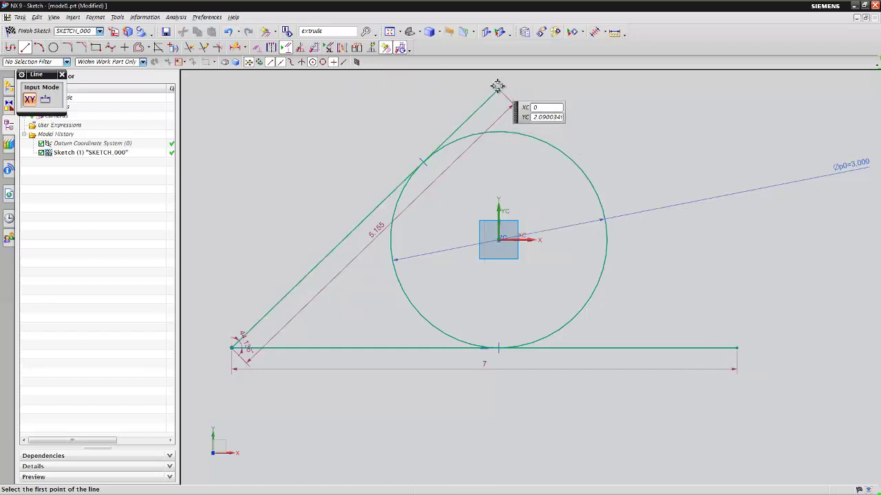
{"action": "left_click", "coordinate": [737, 348]}
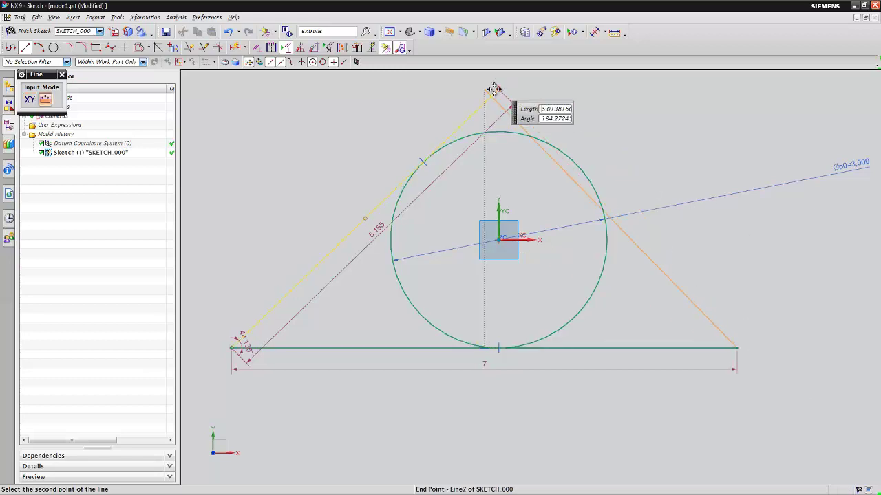
{"action": "left_click", "coordinate": [554, 135]}
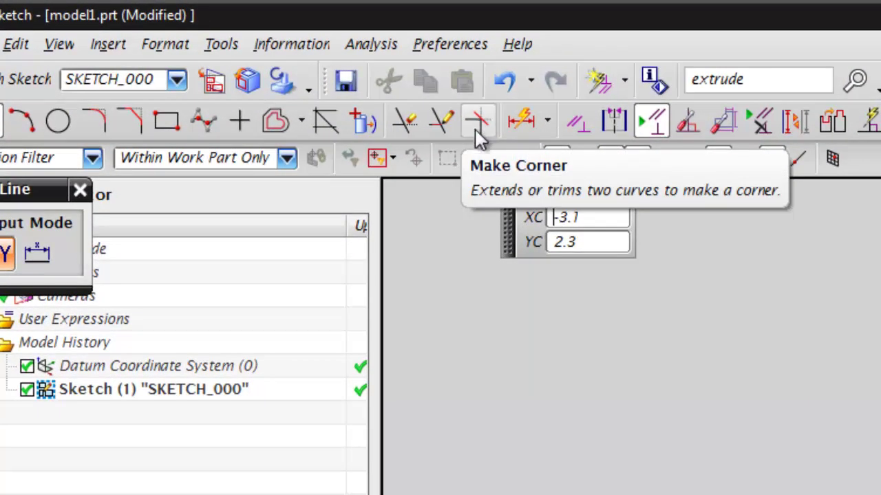
Make the left side's top point coincident with the right side's end at the apex.
{"action": "left_click", "coordinate": [577, 123]}
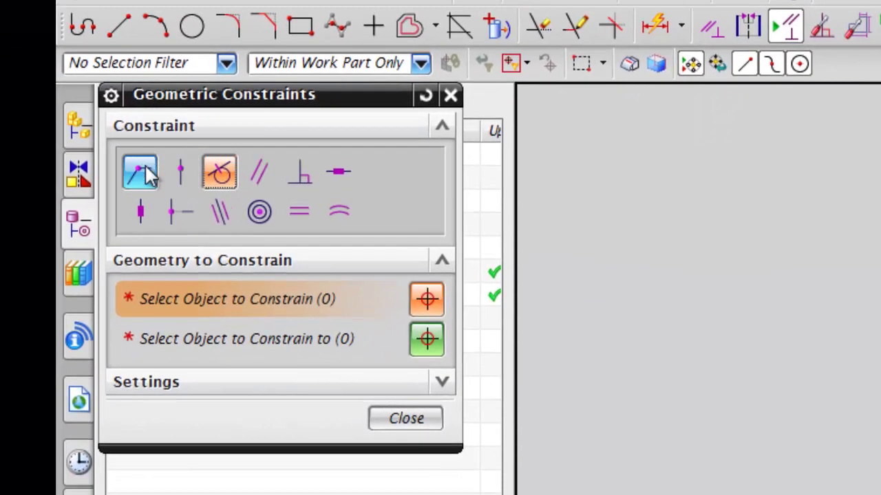
{"action": "left_click", "coordinate": [146, 172]}
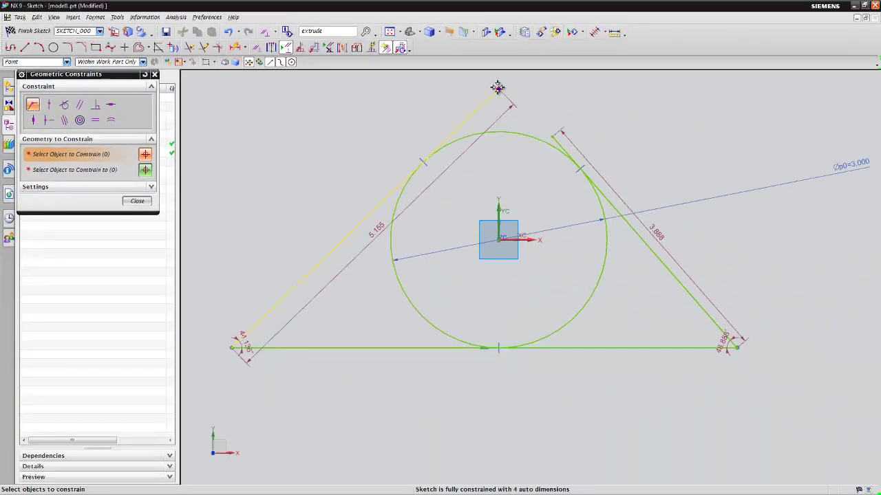
{"action": "left_click", "coordinate": [498, 87]}
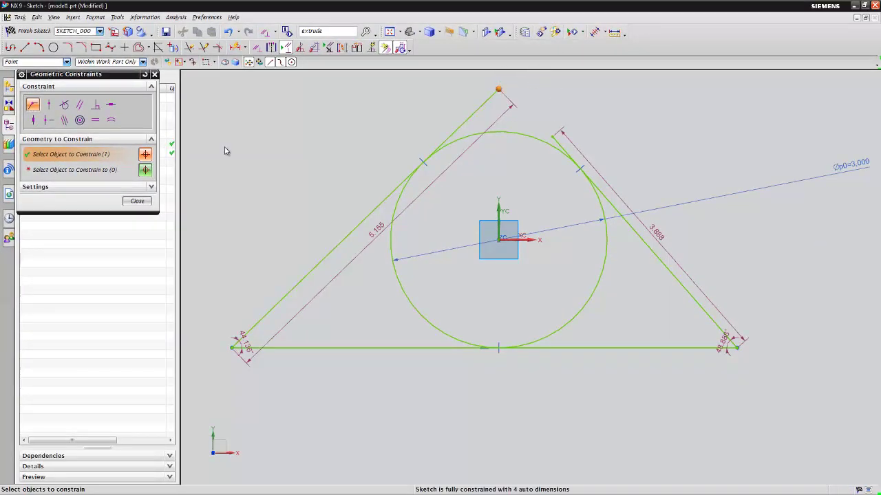
{"action": "left_click", "coordinate": [553, 134]}
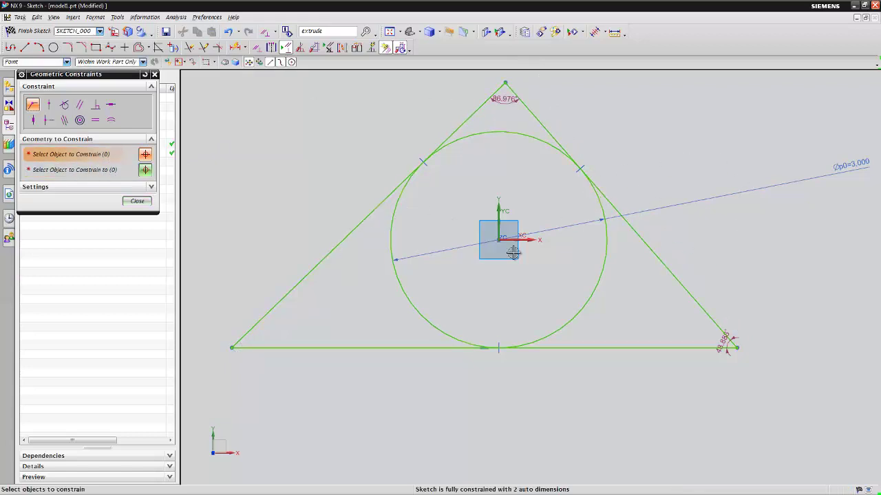
{"action": "left_click", "coordinate": [137, 201]}
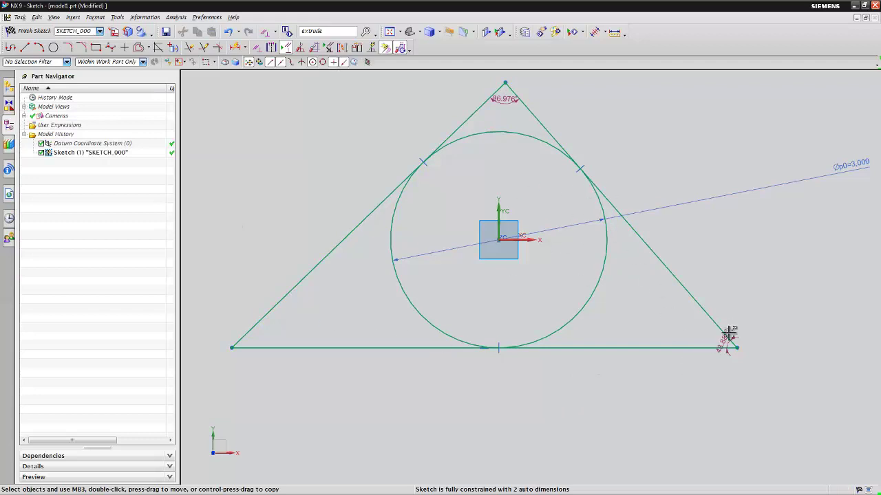
Move the apex angle dimension aside and set it to 60 degrees.
{"action": "mouse_move", "coordinate": [506, 99]}
{"action": "left_mouse_down"}
{"action": "mouse_move", "coordinate": [513, 115]}
{"action": "mouse_move", "coordinate": [538, 97]}
{"action": "left_mouse_up"}
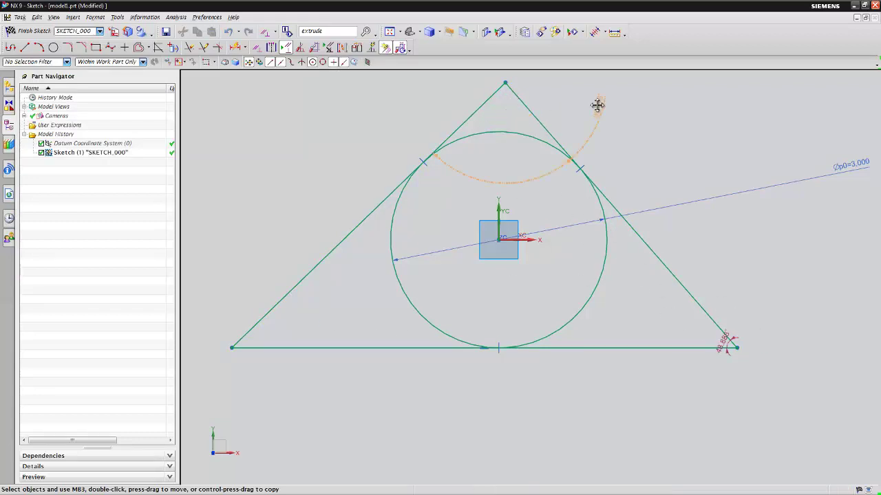
{"action": "double_click", "coordinate": [537, 102]}
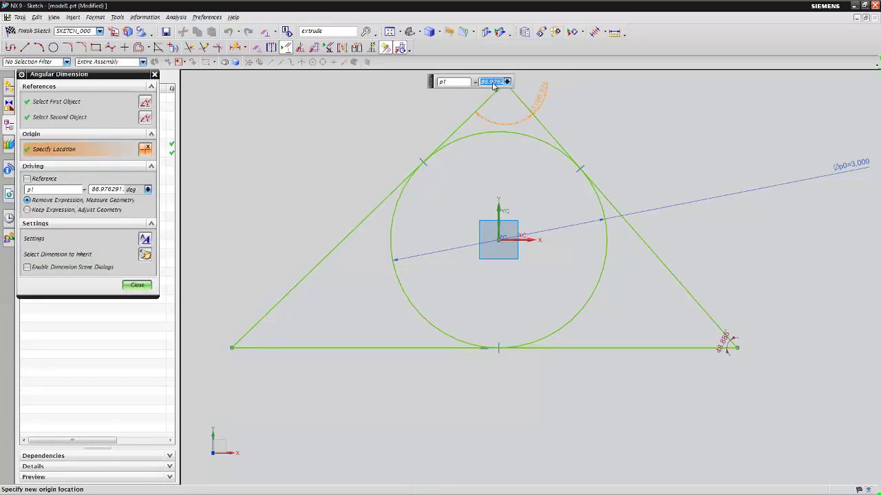
{"action": "key", "text": "Return"}
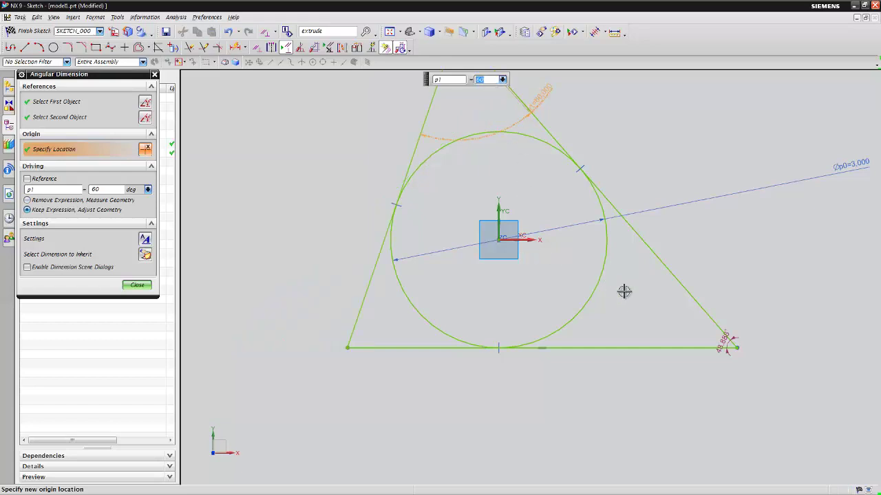
{"action": "scroll", "coordinate": [639, 317], "scroll_direction": "down", "scroll_amount": 2}
{"action": "scroll", "coordinate": [585, 354], "scroll_direction": "down", "scroll_amount": 1}
{"action": "scroll", "coordinate": [495, 403], "scroll_direction": "down", "scroll_amount": 1}
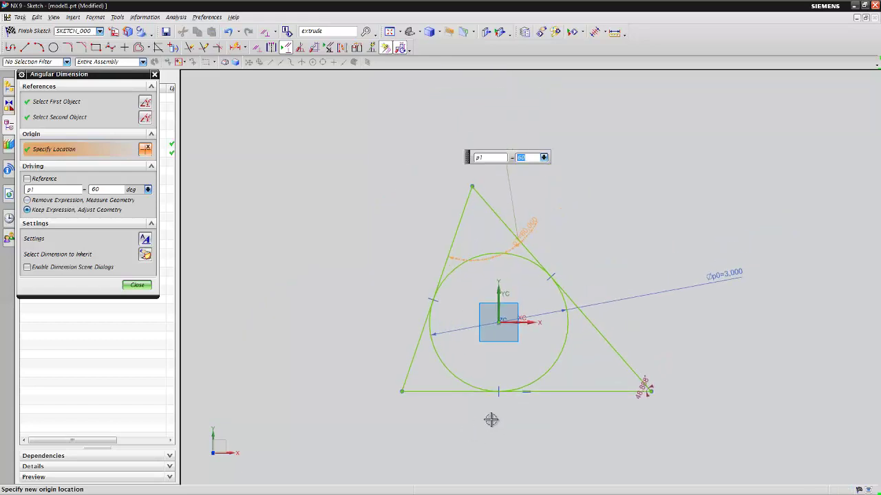
{"action": "left_click", "coordinate": [145, 288]}
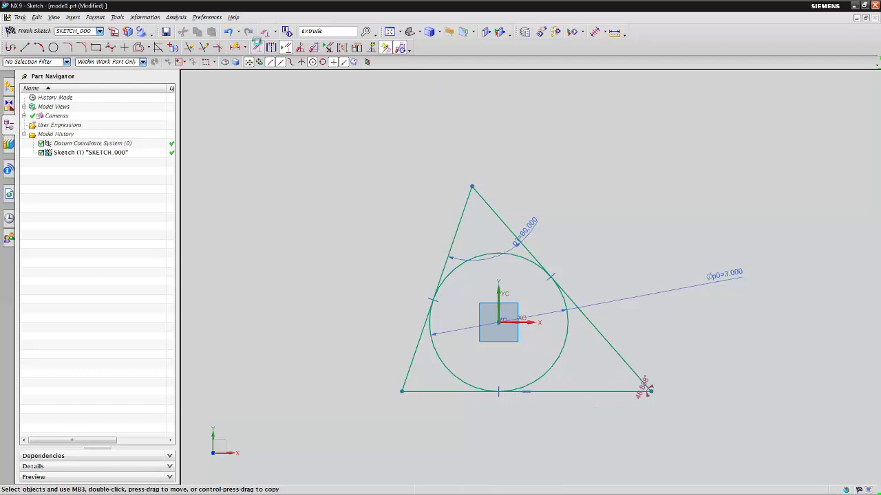
Apply Equal Length to the triangle's edges, reselecting the right and bottom edges, then close the panel.
{"action": "left_click", "coordinate": [257, 47]}
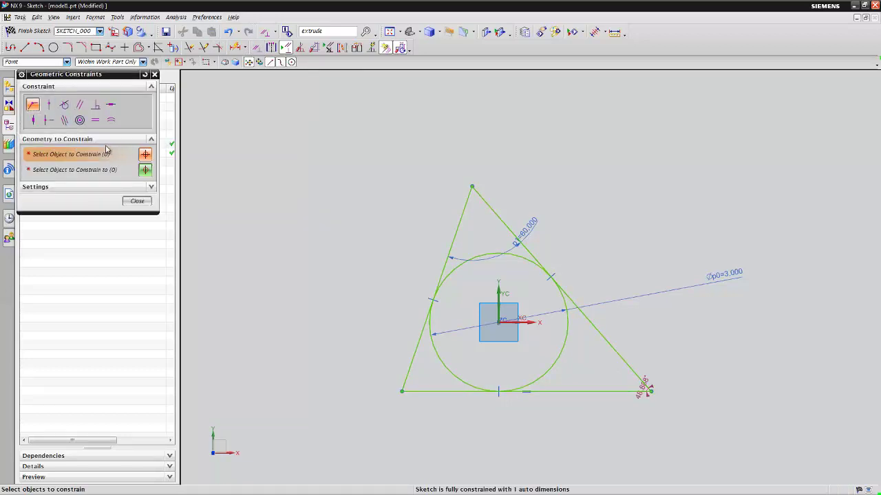
{"action": "left_click", "coordinate": [97, 121]}
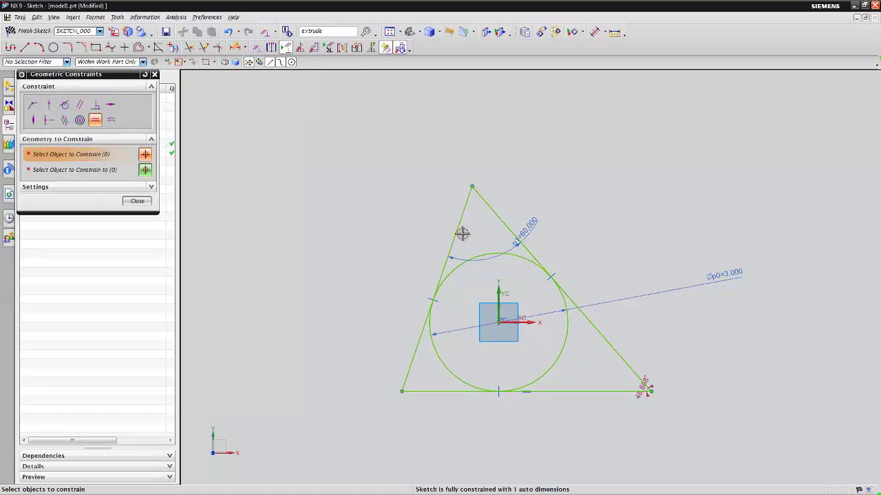
{"action": "left_click", "coordinate": [492, 211]}
{"action": "left_click", "coordinate": [575, 388]}
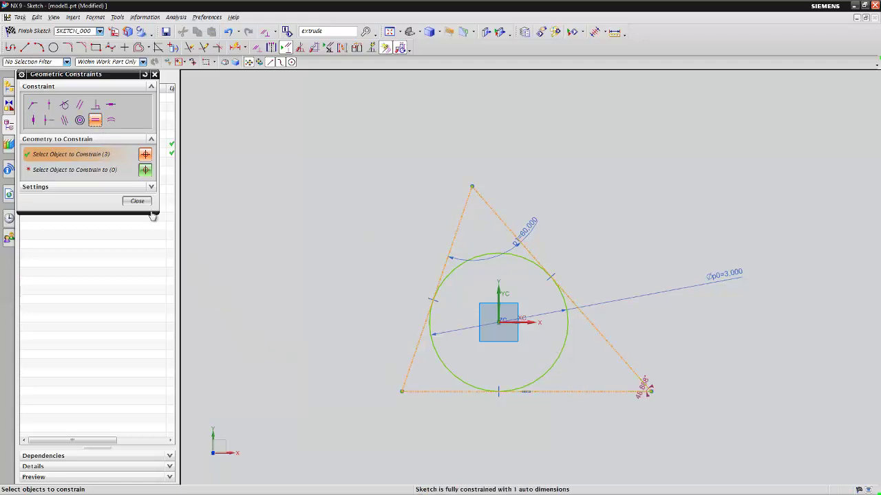
{"action": "left_click", "coordinate": [93, 170]}
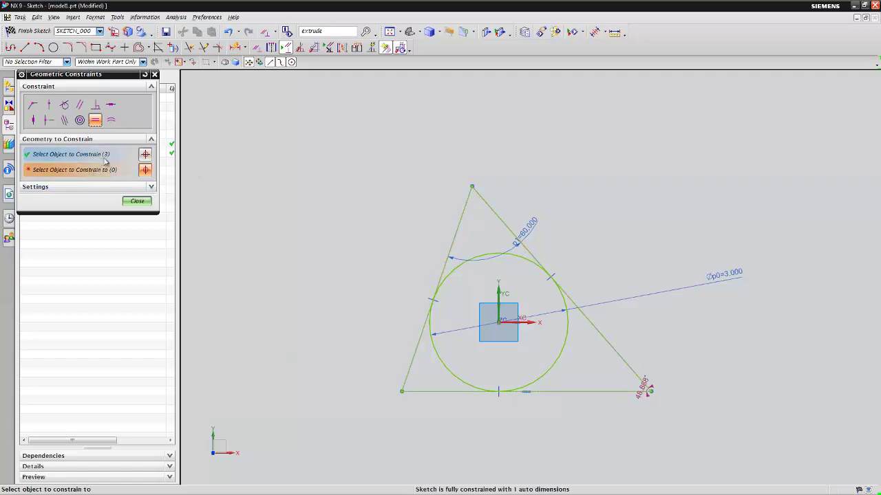
{"action": "left_click", "coordinate": [69, 154]}
{"action": "left_click", "coordinate": [555, 275]}
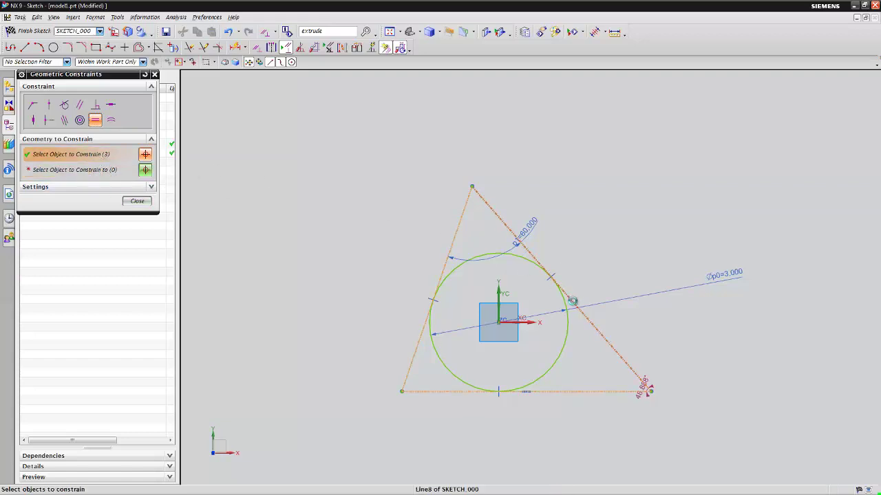
{"action": "left_click", "coordinate": [586, 393]}
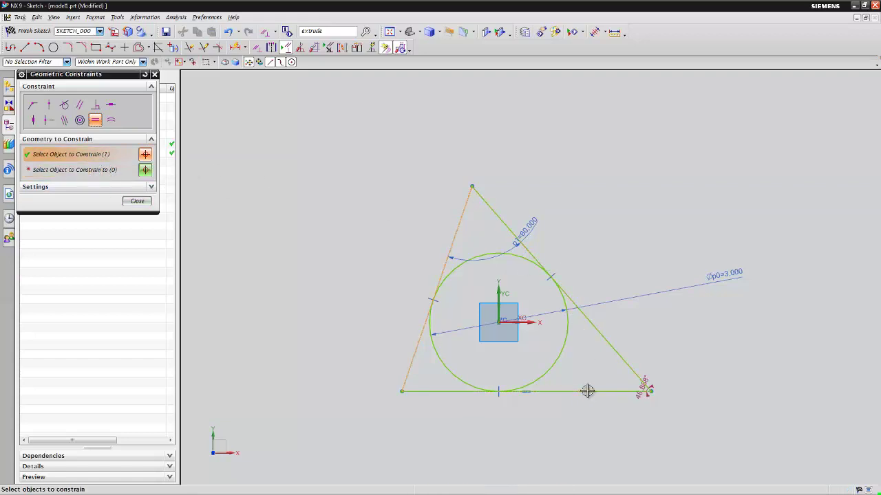
{"action": "left_click", "coordinate": [103, 174]}
{"action": "left_click", "coordinate": [583, 392]}
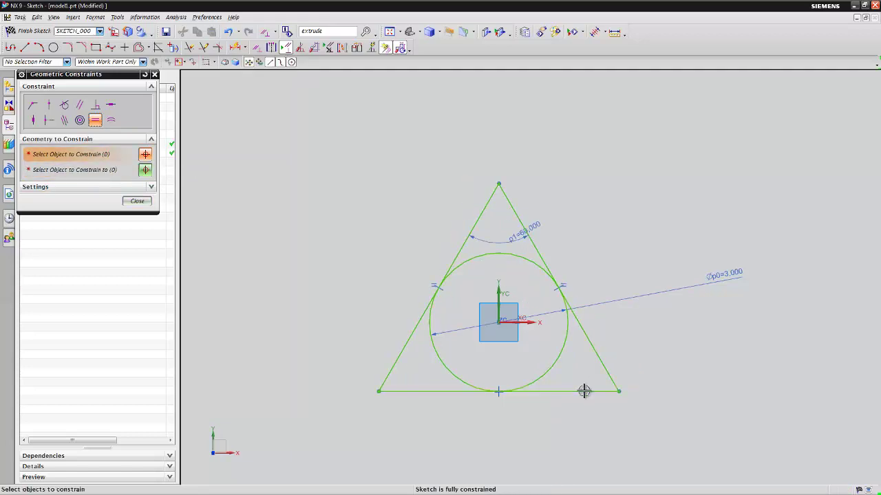
{"action": "left_click", "coordinate": [584, 392]}
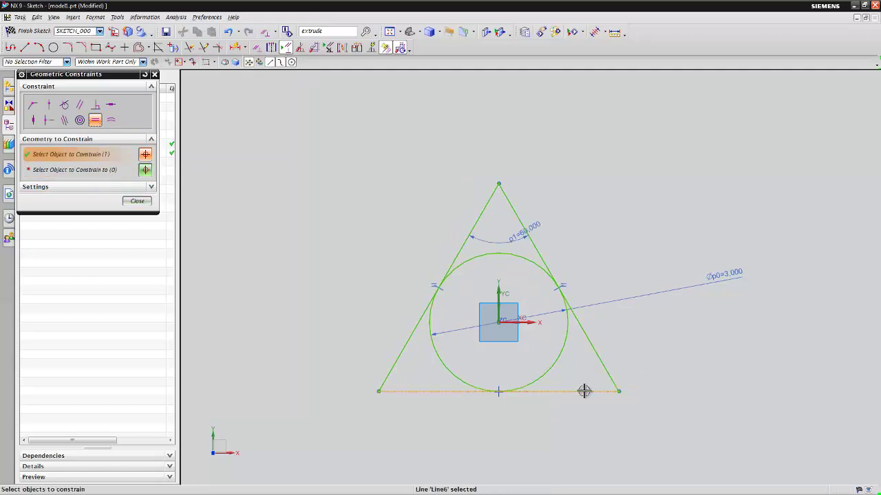
{"action": "left_click", "coordinate": [137, 200]}
Set the circle's diameter dimension p0 to 3.5.
{"action": "middle_click_drag", "start_coordinate": [694, 395], "coordinate": [680, 356], "text": "shift"}
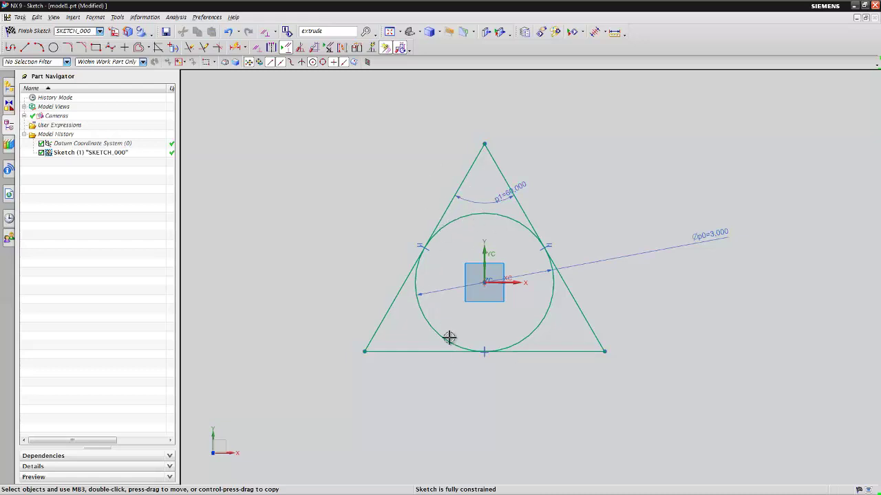
{"action": "middle_click_drag", "start_coordinate": [578, 375], "coordinate": [414, 326]}
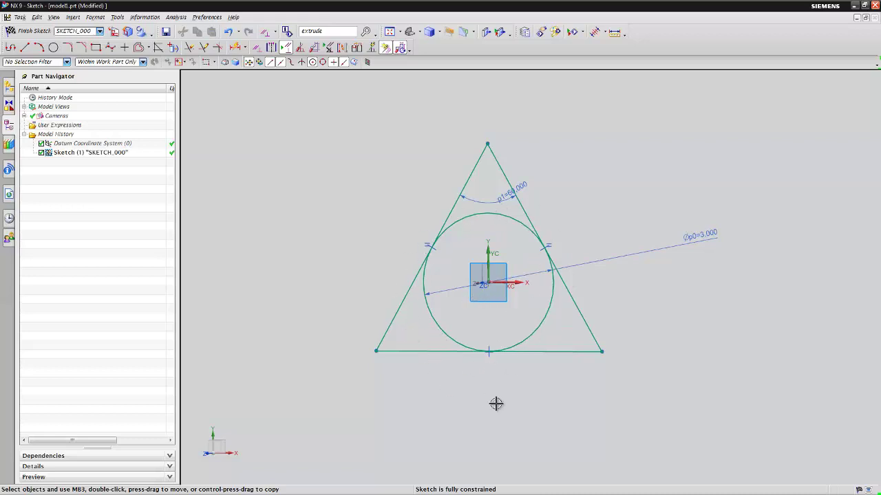
{"action": "middle_click_drag", "start_coordinate": [505, 388], "coordinate": [617, 334]}
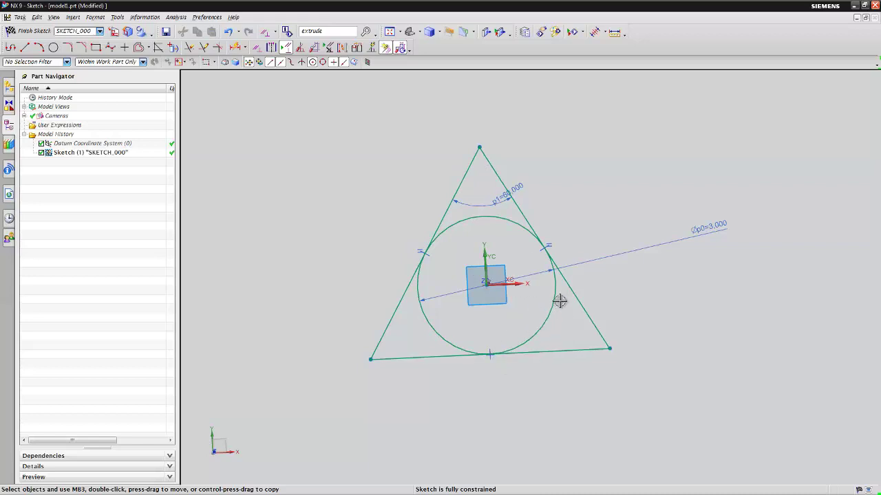
{"action": "double_click", "coordinate": [709, 227]}
{"action": "type", "text": "3.5"}
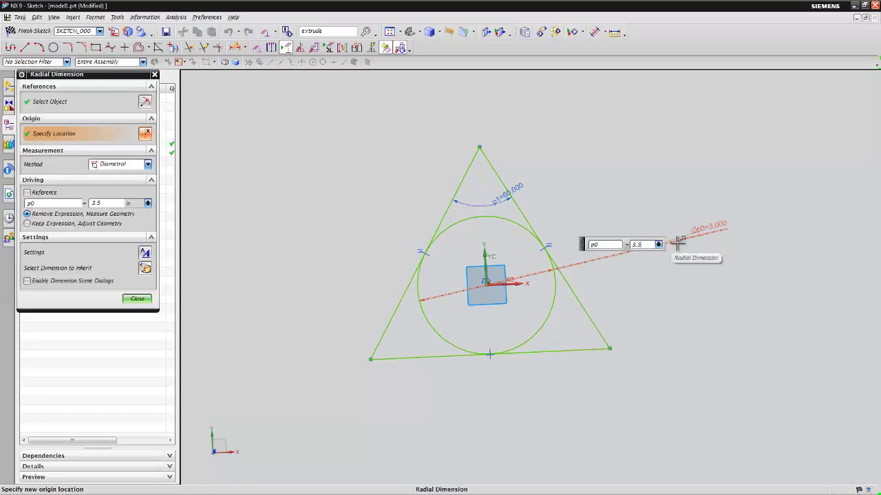
{"action": "key", "text": "Return"}
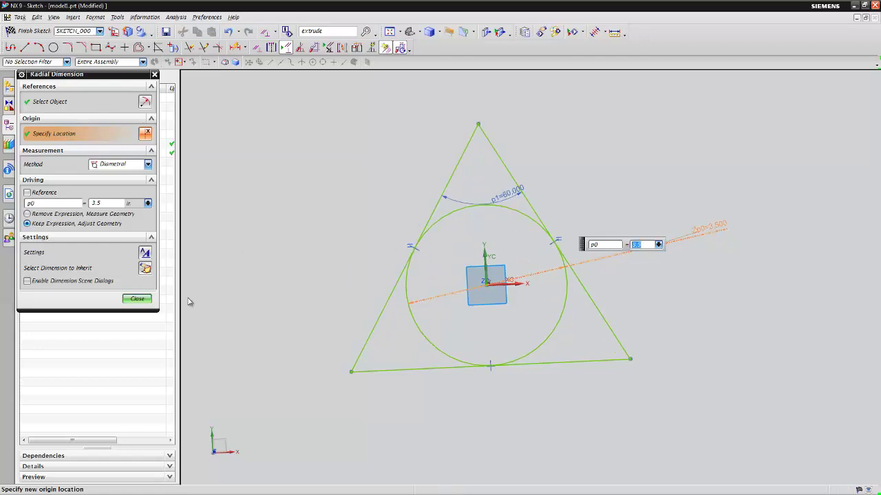
{"action": "left_click", "coordinate": [137, 299]}
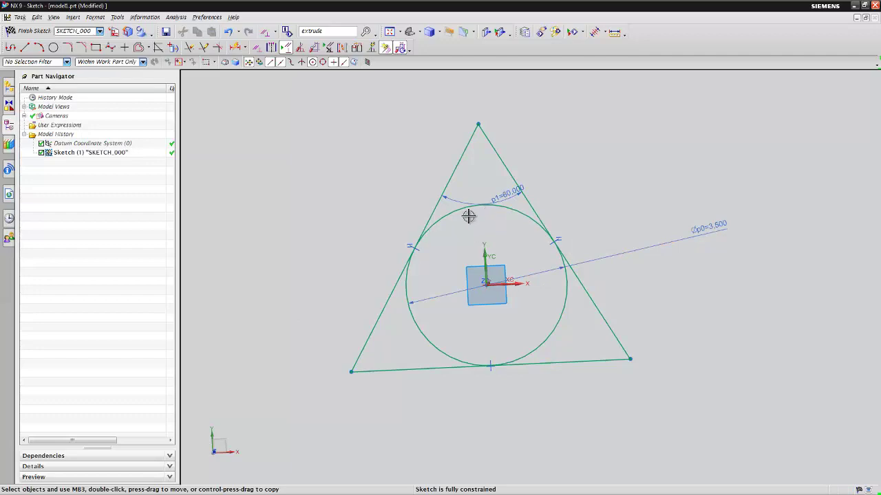
{"action": "middle_click_drag", "start_coordinate": [471, 259], "coordinate": [464, 252]}
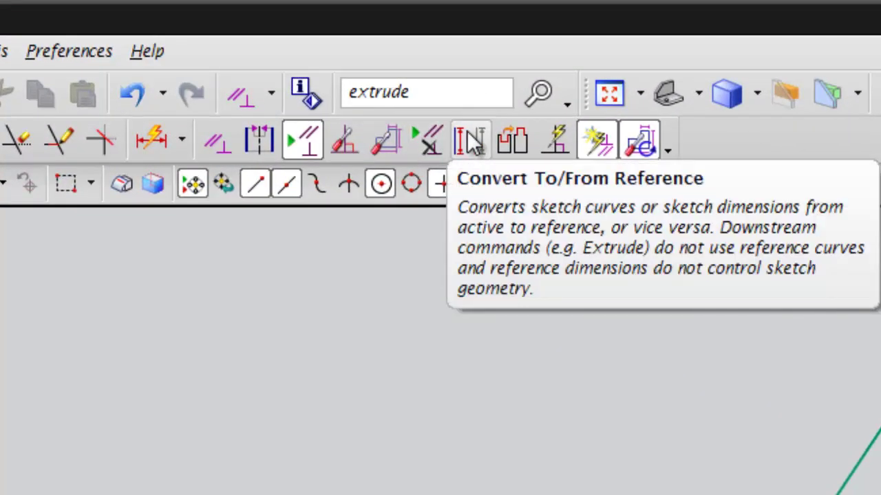
Convert the inscribed circle to dashed reference geometry.
{"action": "left_click", "coordinate": [471, 141]}
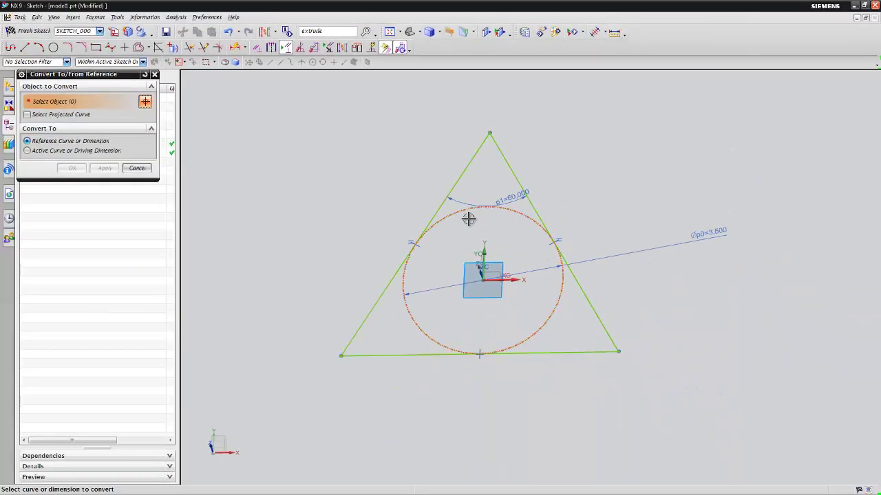
{"action": "left_click", "coordinate": [452, 216]}
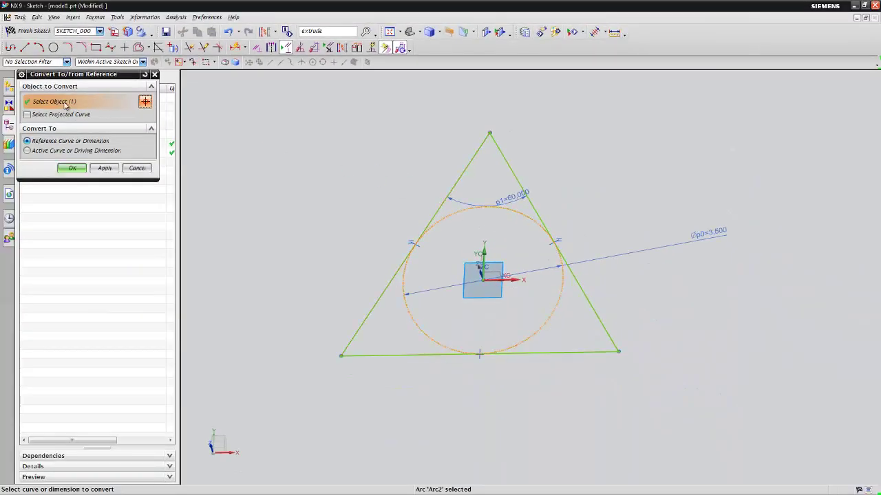
{"action": "left_click", "coordinate": [97, 169]}
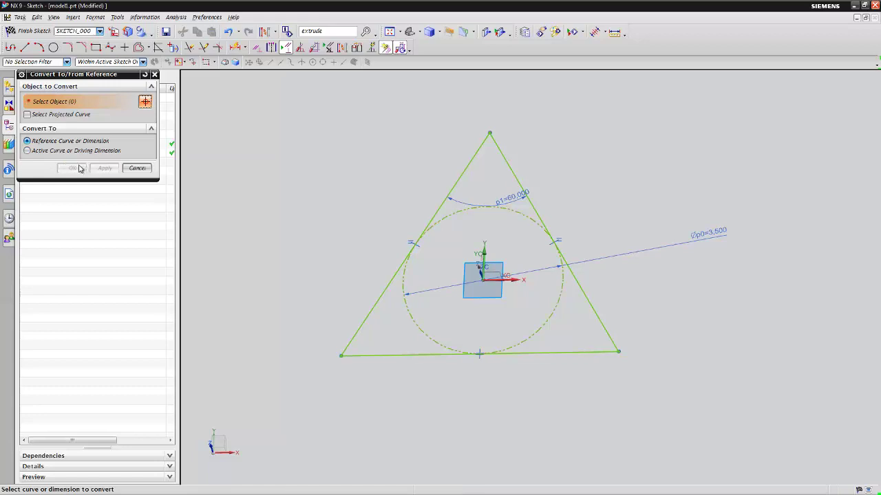
{"action": "left_click", "coordinate": [138, 169]}
{"action": "middle_click_drag", "start_coordinate": [478, 318], "coordinate": [488, 309]}
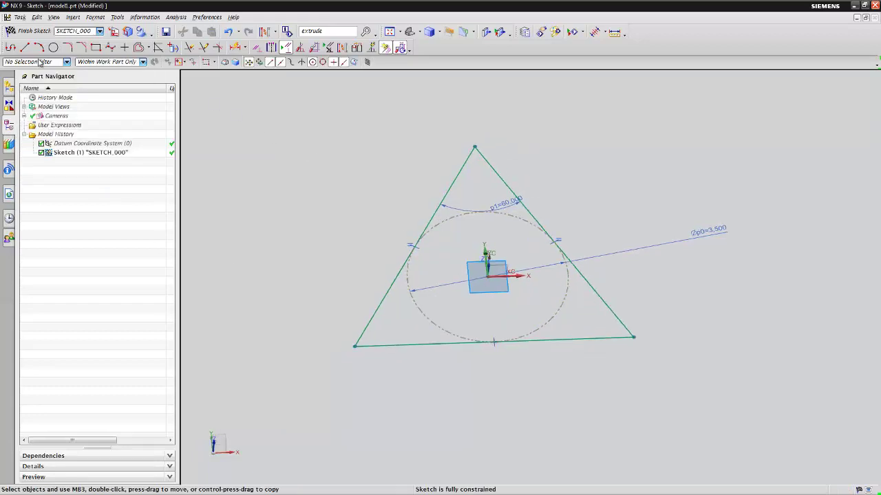
Finish the sketch and extrude the triangle profile 4 units into a solid prism.
{"action": "left_click", "coordinate": [29, 32]}
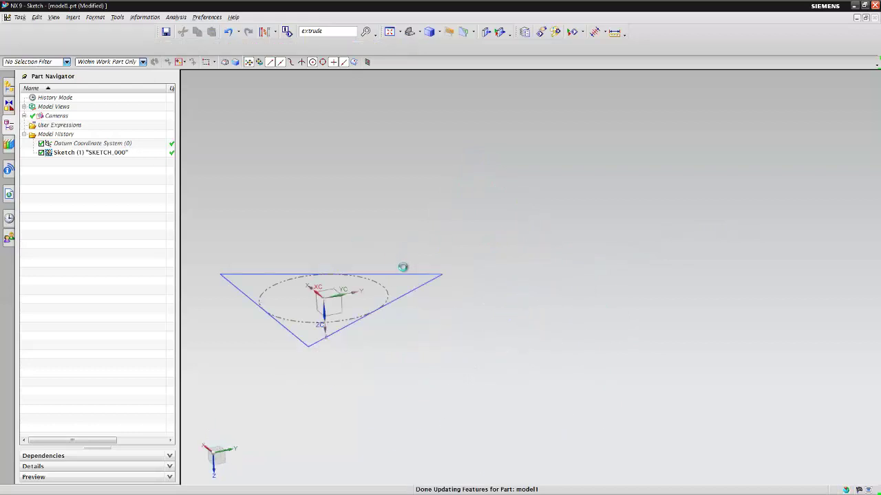
{"action": "left_click", "coordinate": [30, 46]}
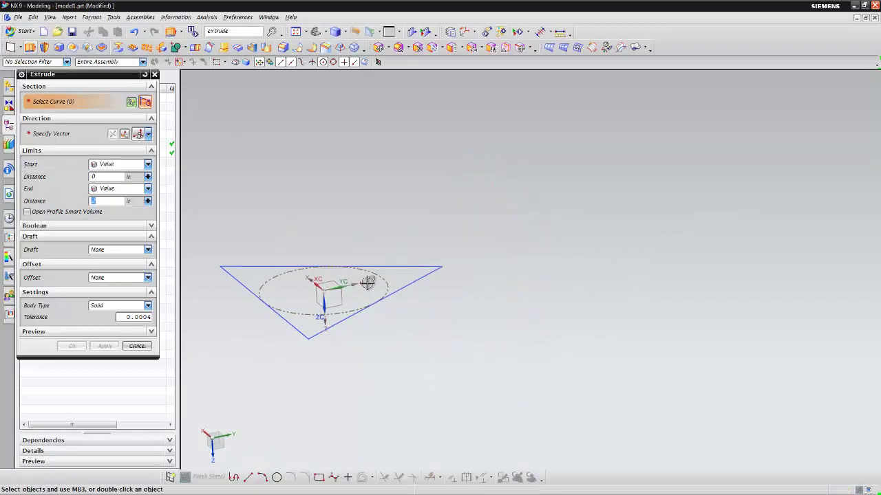
{"action": "left_click", "coordinate": [382, 267]}
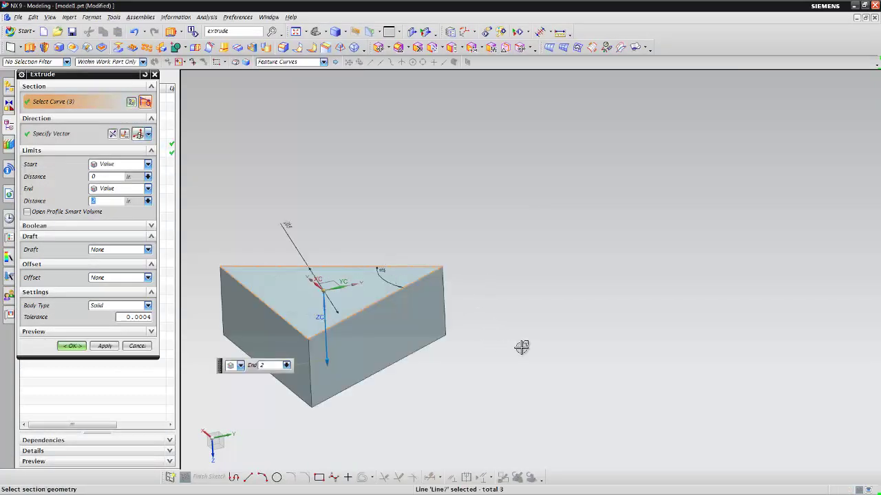
{"action": "middle_click_drag", "start_coordinate": [522, 349], "coordinate": [669, 283], "text": "shift"}
{"action": "left_click_drag", "start_coordinate": [478, 321], "coordinate": [502, 390]}
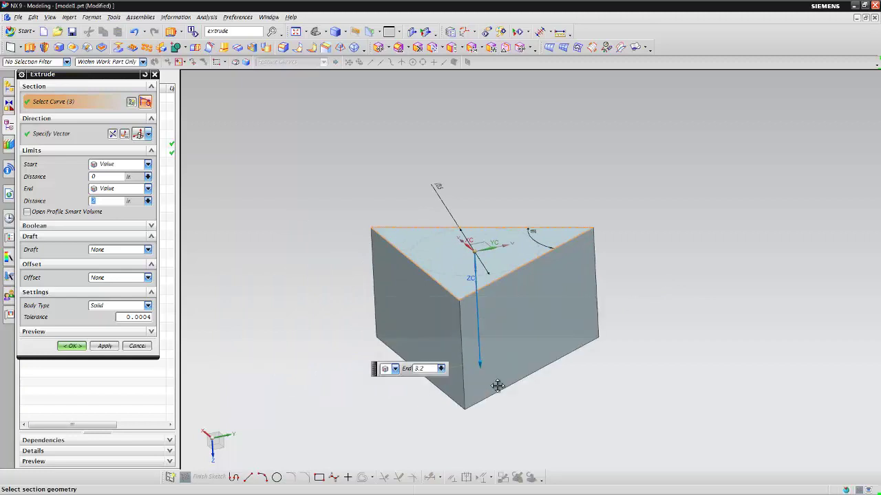
{"action": "type", "text": "4"}
{"action": "key", "text": "Return"}
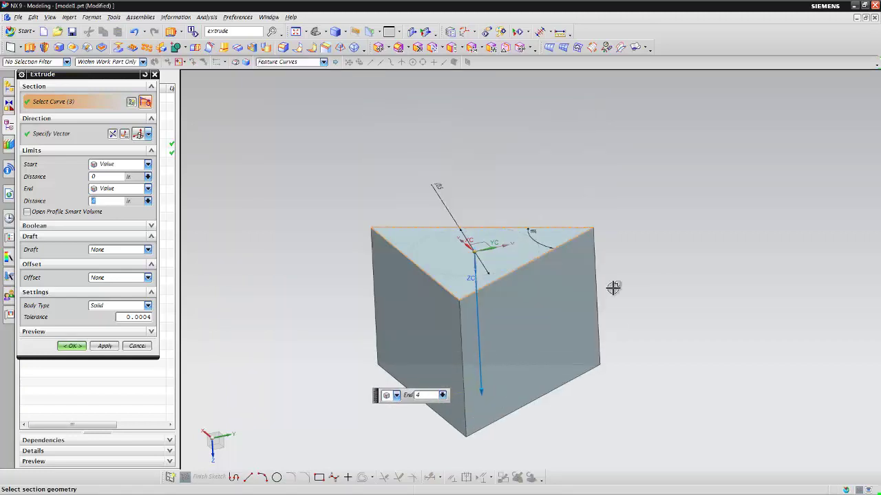
{"action": "left_click", "coordinate": [70, 347]}
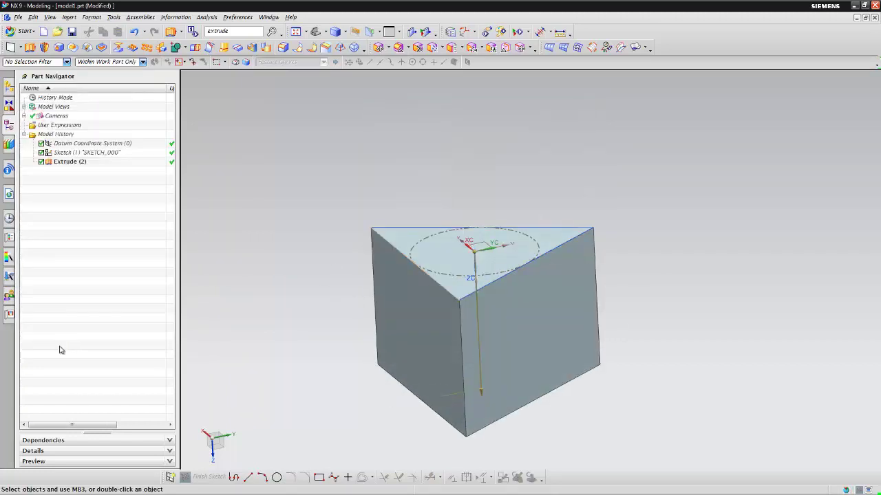
{"action": "middle_click_drag", "start_coordinate": [269, 271], "coordinate": [361, 216]}
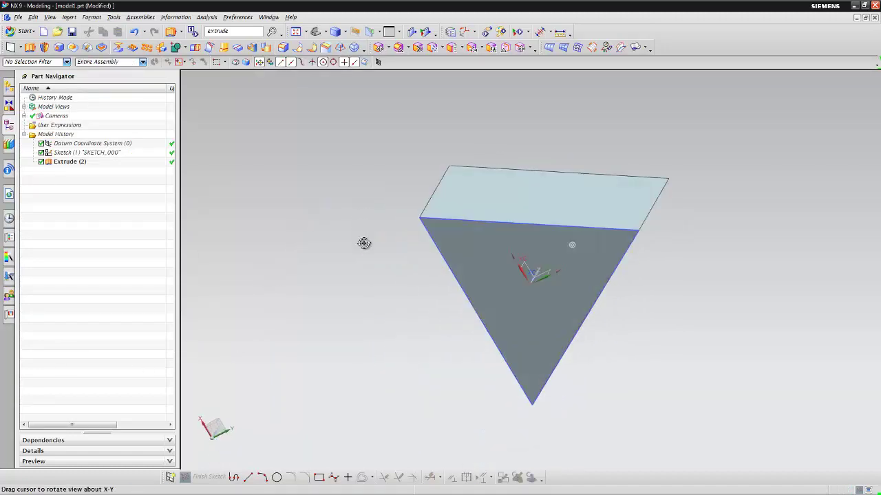
{"action": "middle_click_drag", "start_coordinate": [361, 216], "coordinate": [282, 199]}
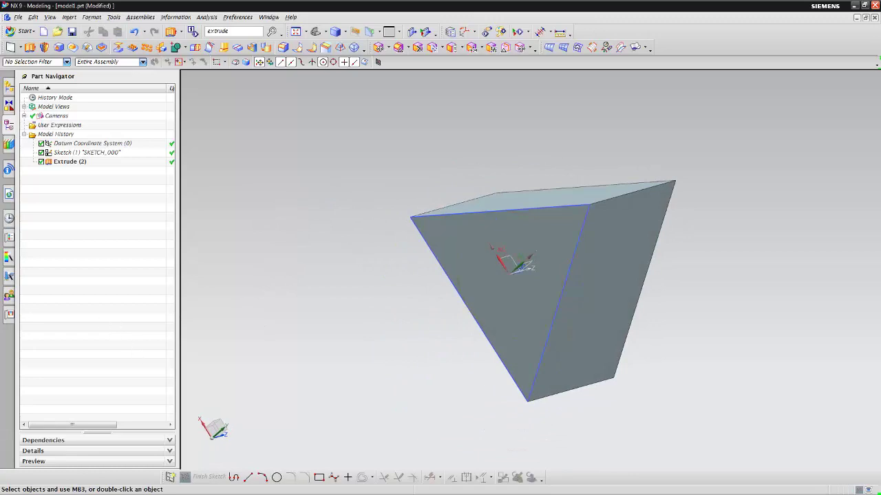